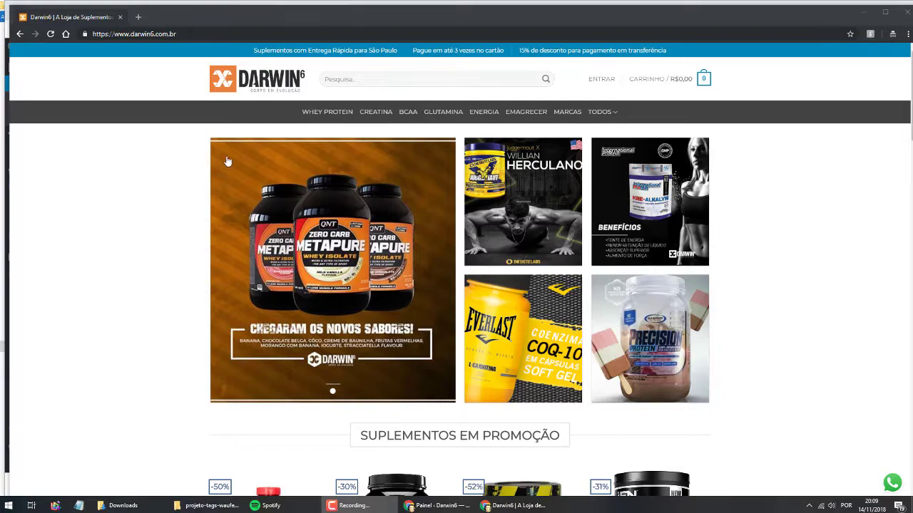
- Go to the Darwin6 site's /wp-admin address
{"action": "scroll", "coordinate": [212, 309], "scroll_direction": "down", "scroll_amount": 5}
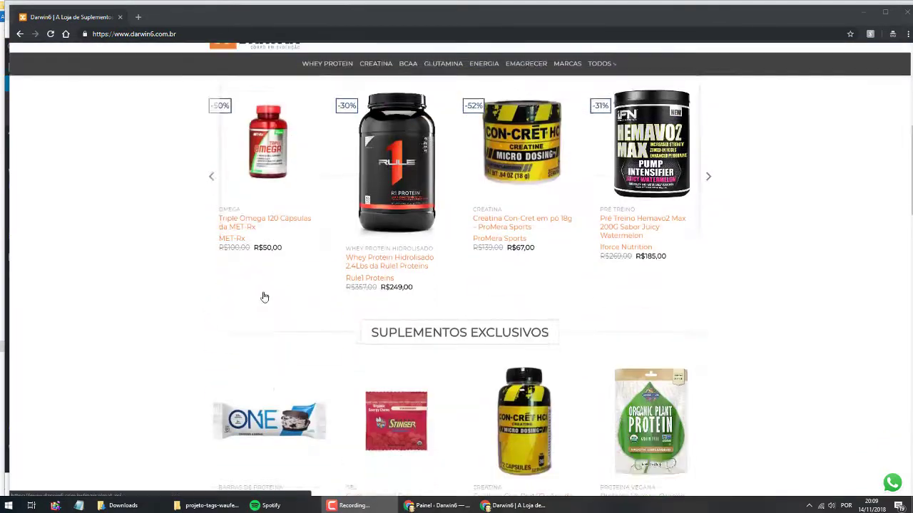
{"action": "scroll", "coordinate": [261, 297], "scroll_direction": "up", "scroll_amount": 5}
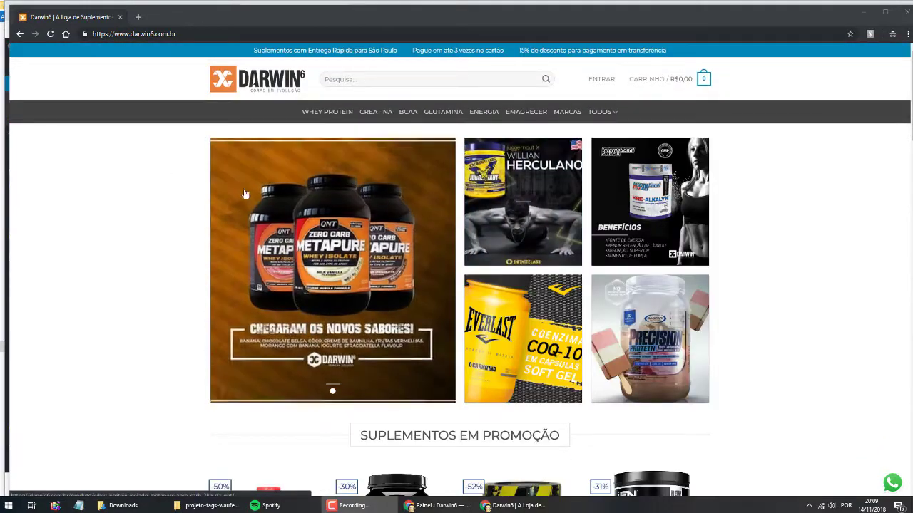
{"action": "left_click", "coordinate": [199, 34]}
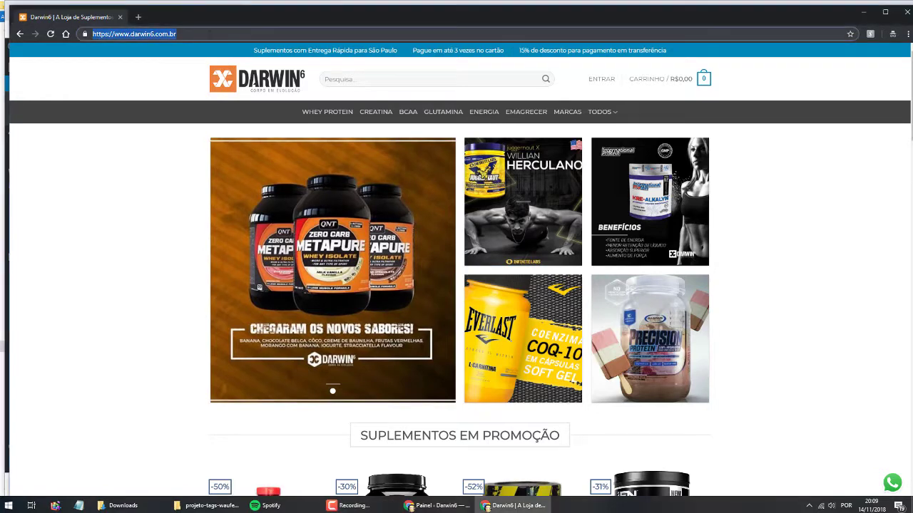
{"action": "type", "text": "/wp-admin"}
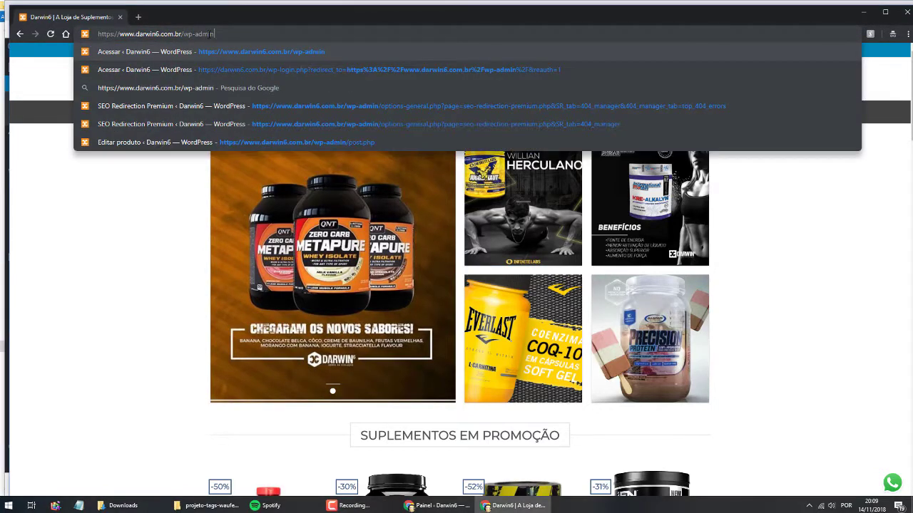
{"action": "key", "text": "Return"}
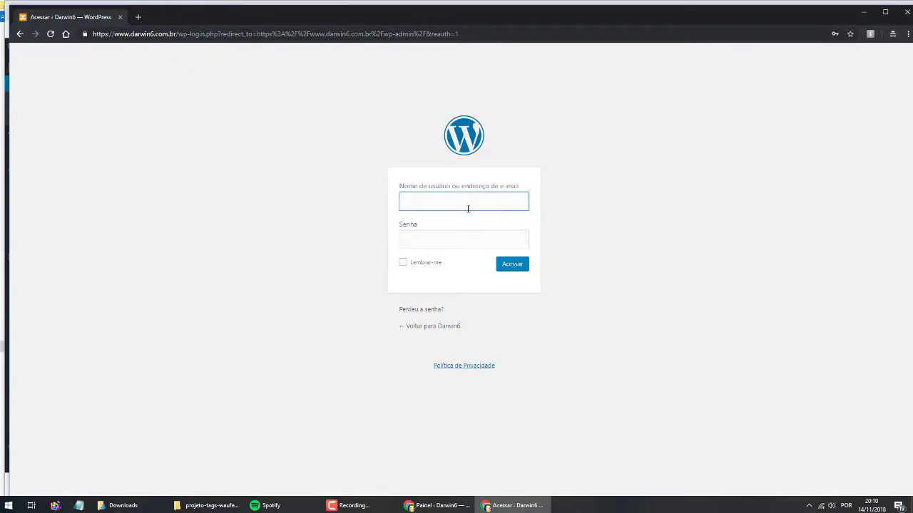
- Log in with the account username and password
{"action": "left_click", "coordinate": [423, 196]}
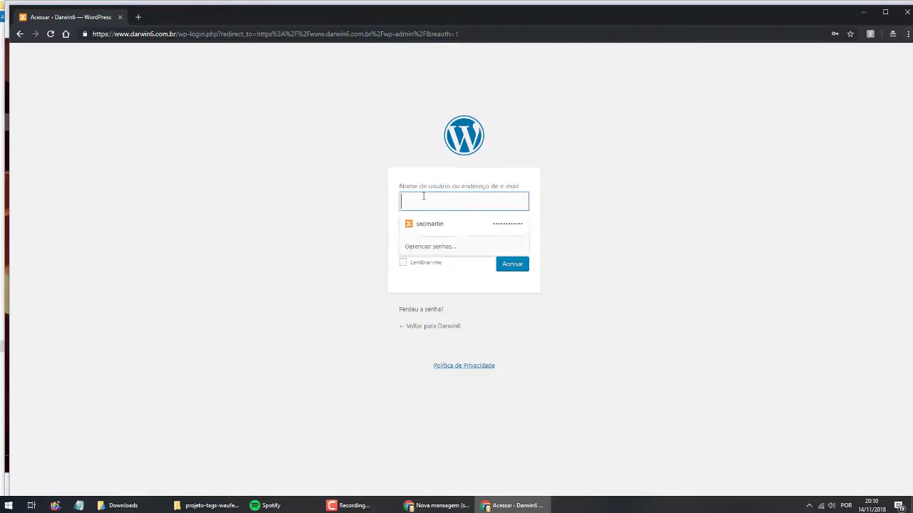
{"action": "key", "text": "ctrl+v"}
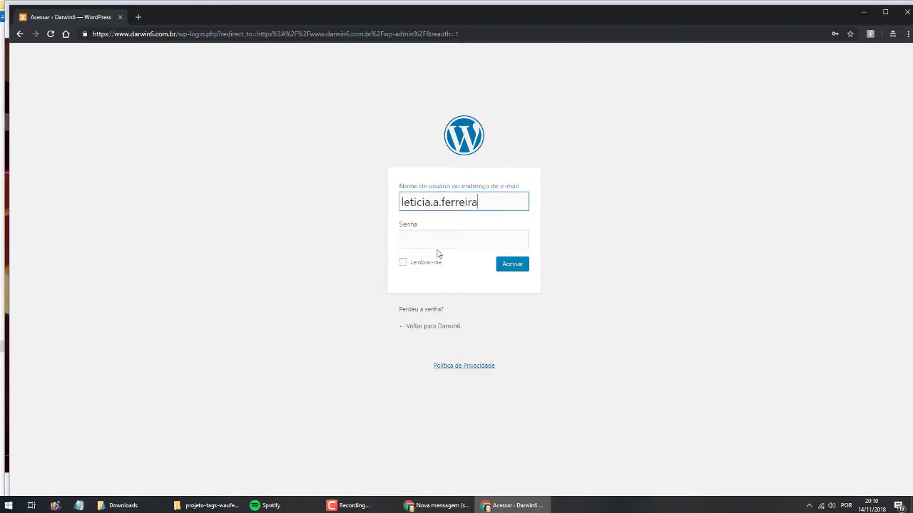
{"action": "left_click", "coordinate": [420, 242]}
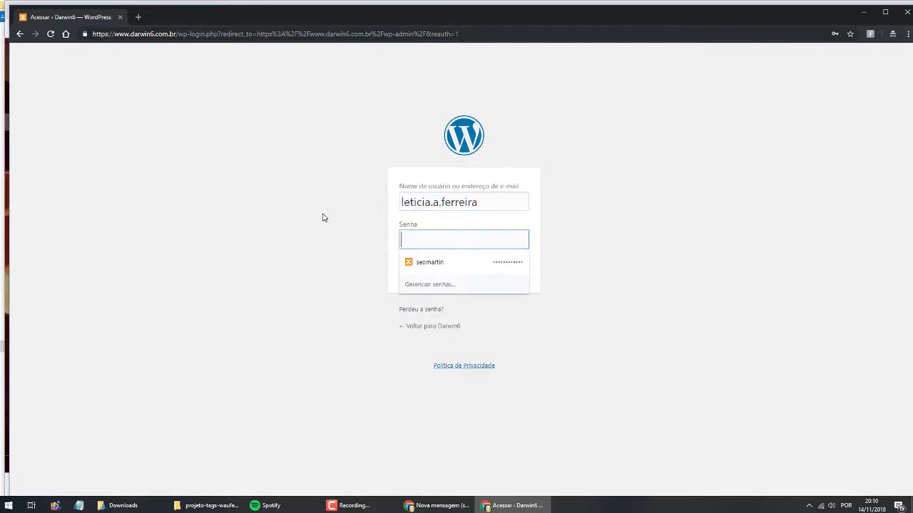
{"action": "key", "text": "Escape"}
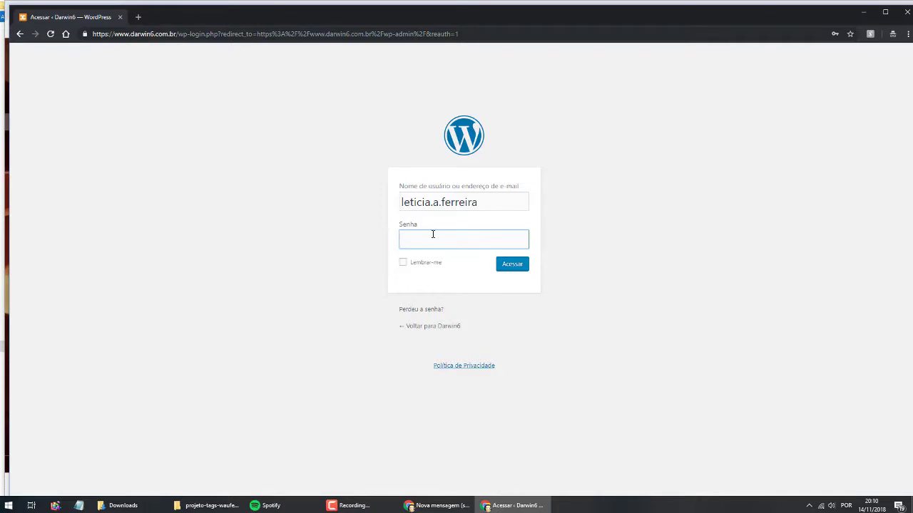
{"action": "key", "text": "ctrl+v"}
{"action": "left_click", "coordinate": [512, 268]}
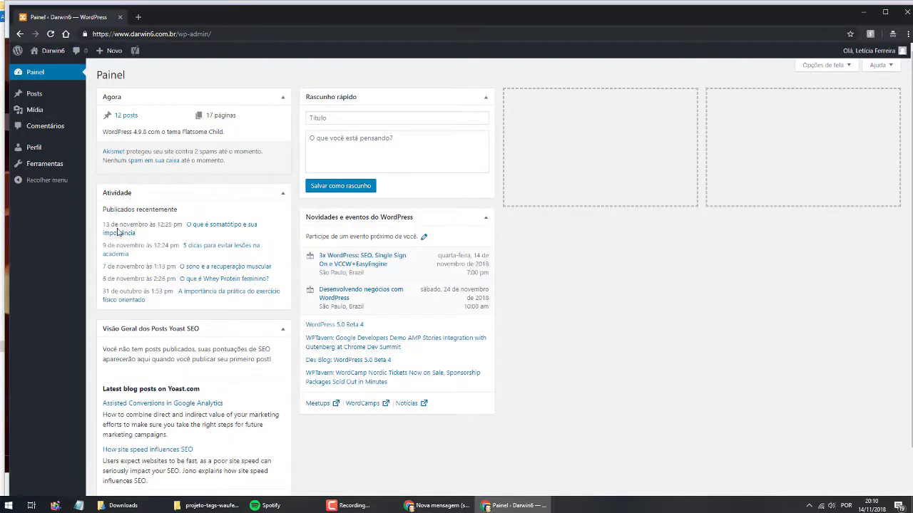
- On the Perfil page, generate a new password and type a replacement password
{"action": "left_click", "coordinate": [55, 156]}
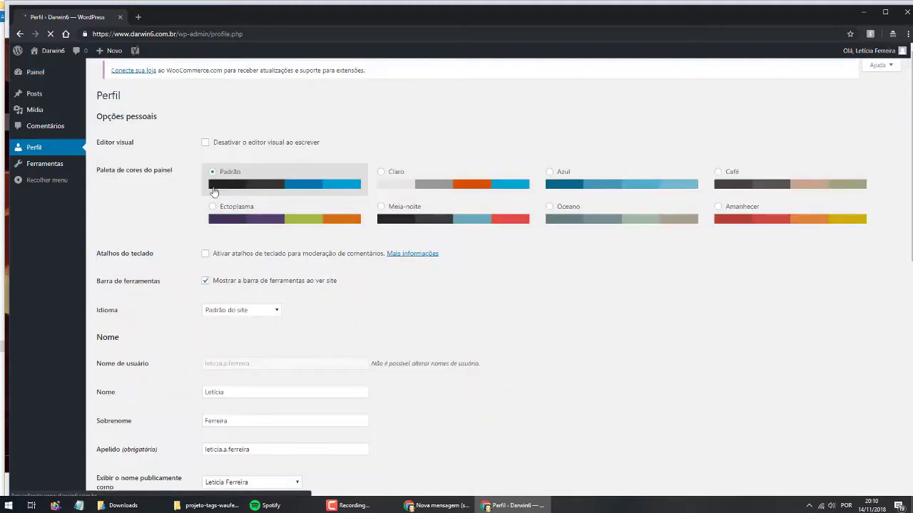
{"action": "scroll", "coordinate": [235, 291], "scroll_direction": "down", "scroll_amount": 2}
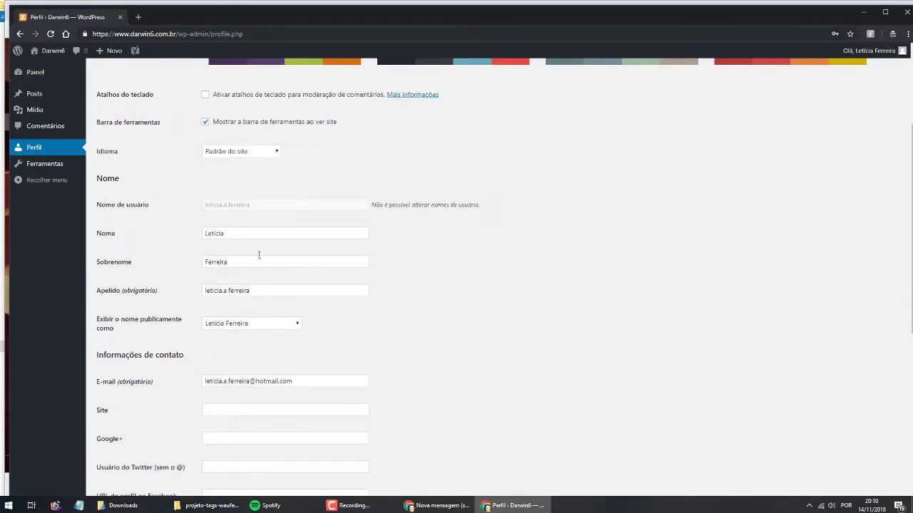
{"action": "scroll", "coordinate": [179, 253], "scroll_direction": "down", "scroll_amount": 4}
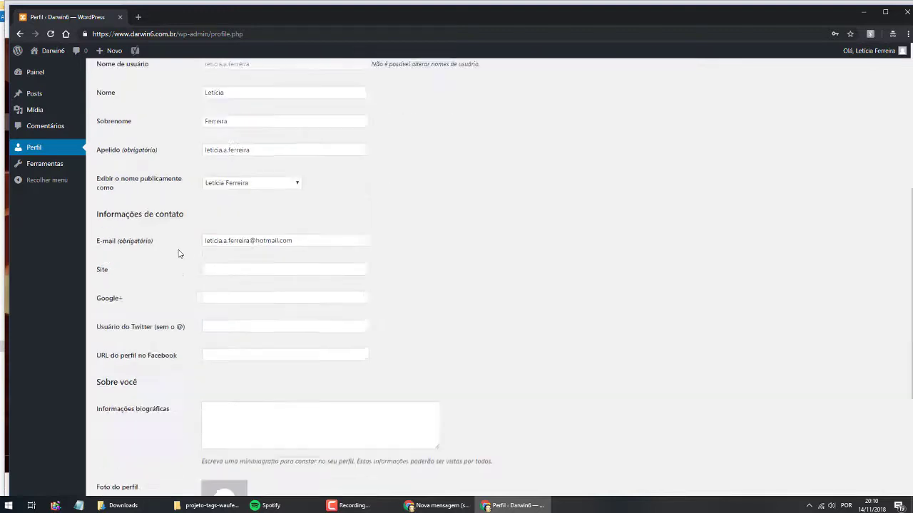
{"action": "scroll", "coordinate": [179, 253], "scroll_direction": "down", "scroll_amount": 1}
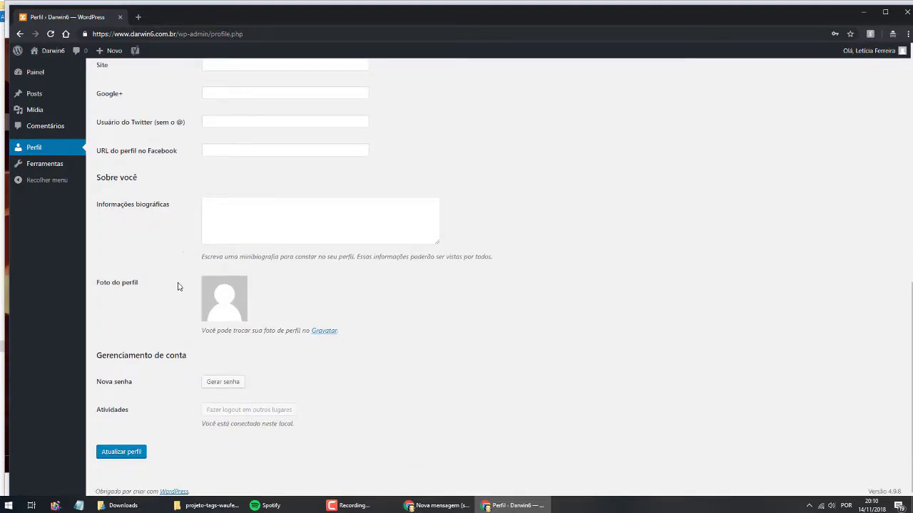
{"action": "left_click", "coordinate": [238, 387]}
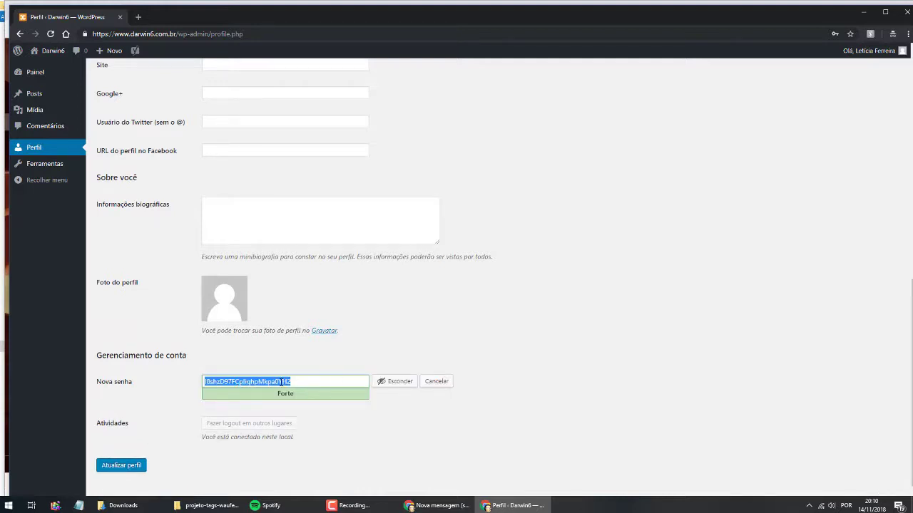
{"action": "type", "text": "Mudar"}
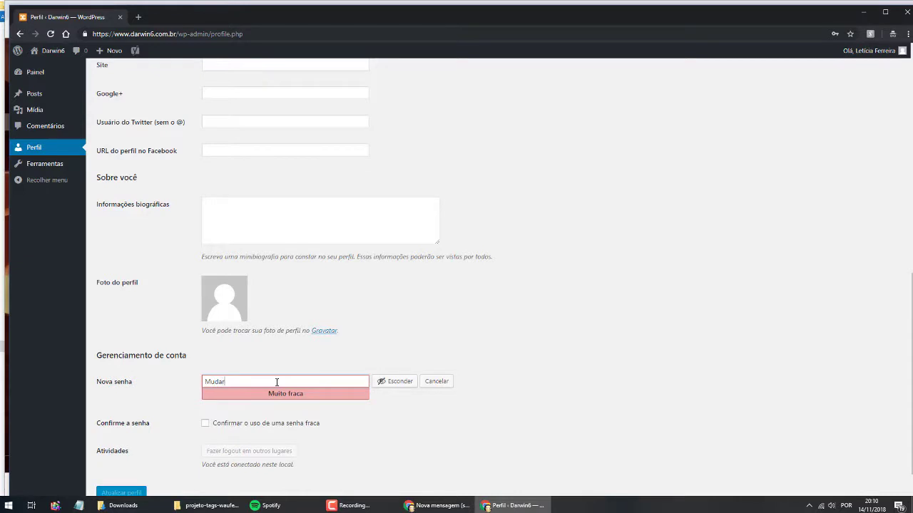
{"action": "type", "text": "senha999999"}
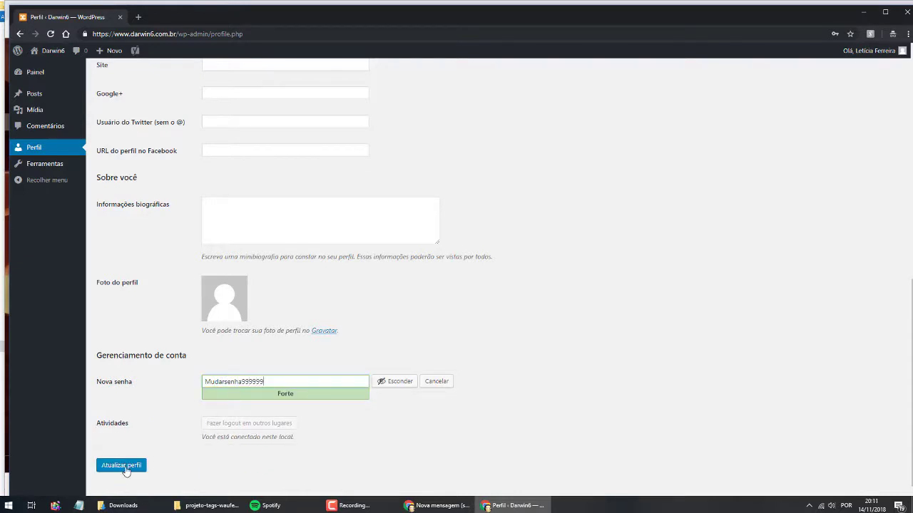
- Delete the typed password and close the window without saving changes
{"action": "left_click_drag", "start_coordinate": [275, 383], "coordinate": [174, 384]}
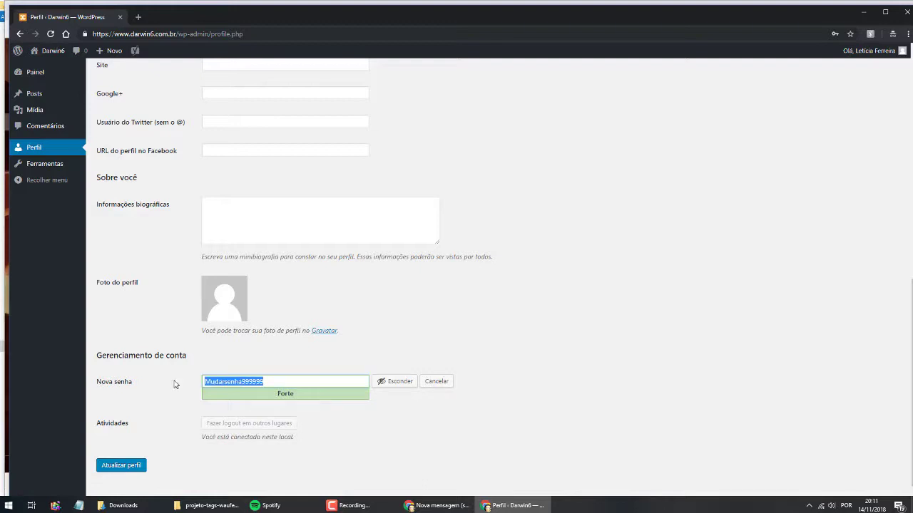
{"action": "key", "text": "BackSpace"}
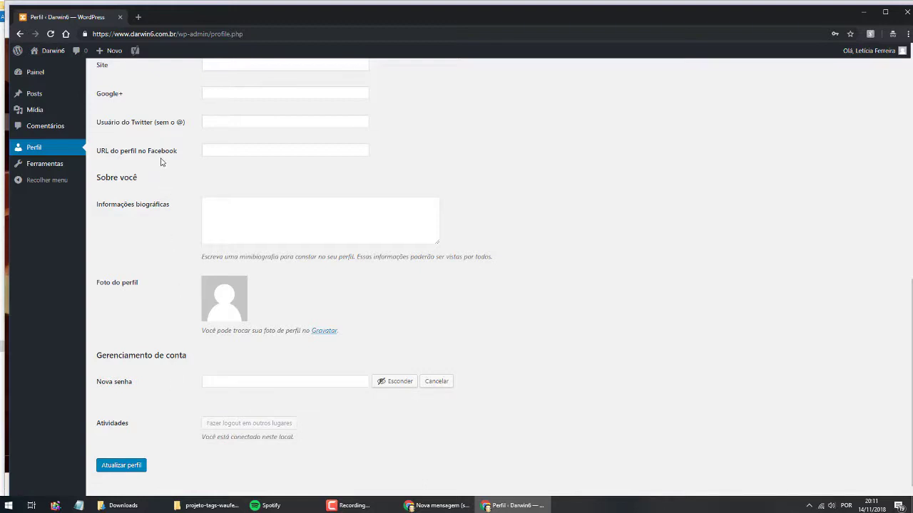
{"action": "left_click", "coordinate": [907, 13]}
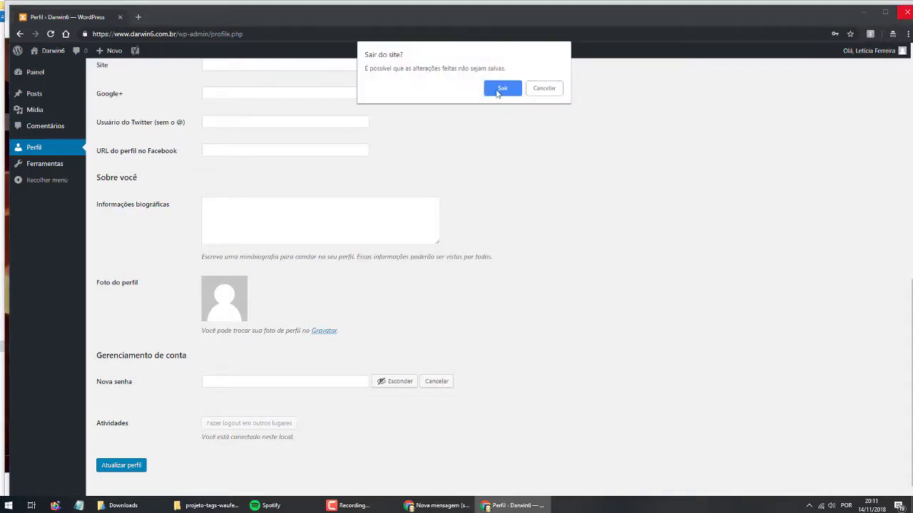
{"action": "left_click", "coordinate": [502, 89]}
- Start a new post from the Posts list on the dashboard
{"action": "left_click", "coordinate": [292, 18]}
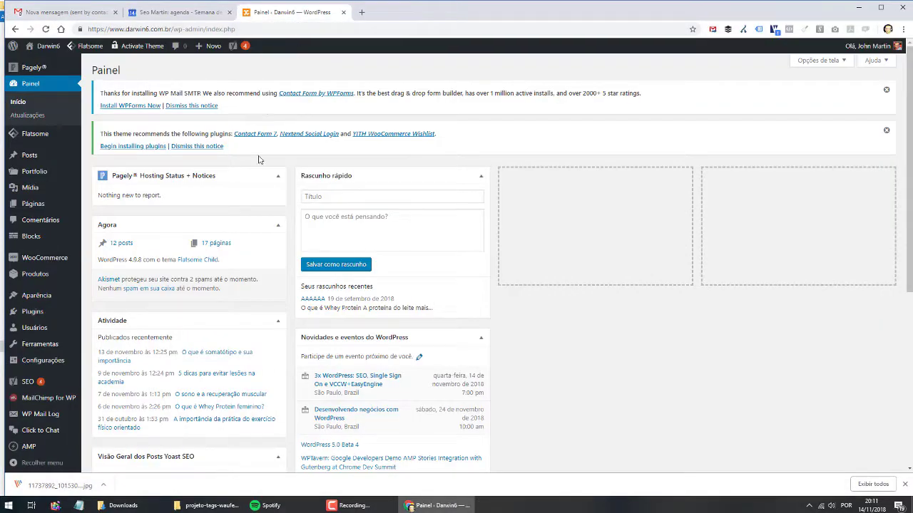
{"action": "mouse_move", "coordinate": [68, 158]}
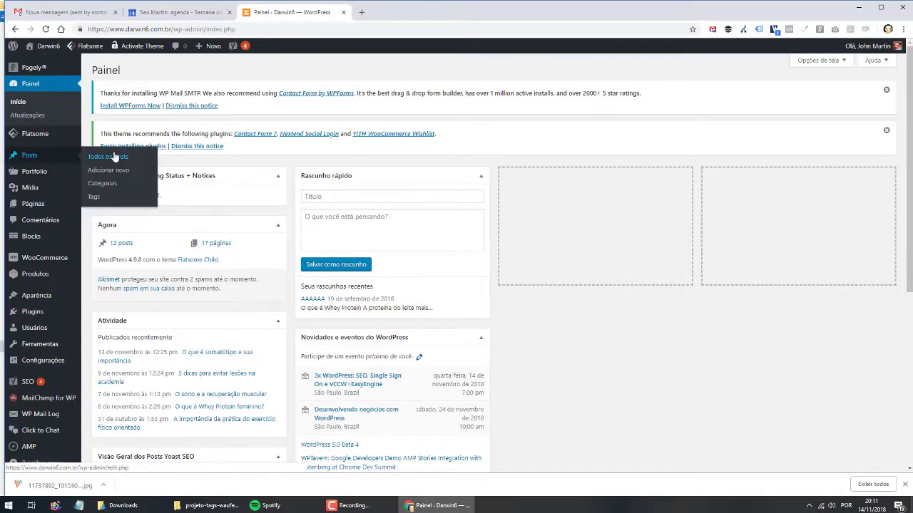
{"action": "left_click", "coordinate": [110, 157]}
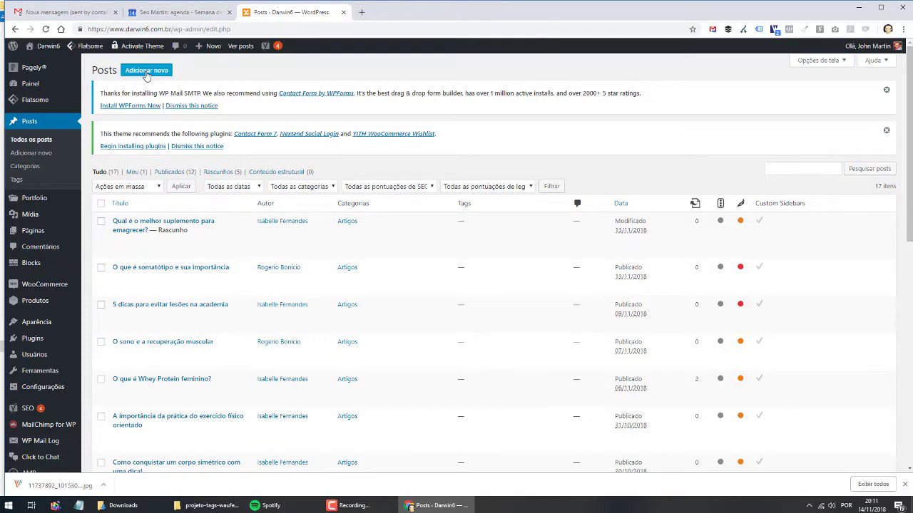
{"action": "left_click", "coordinate": [146, 71]}
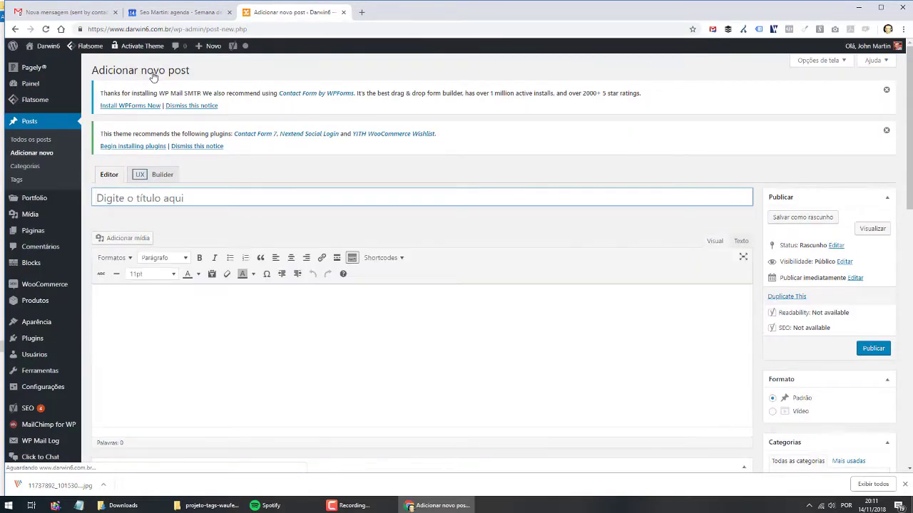
- Paste the glutamina article into the post body
{"action": "left_click", "coordinate": [151, 314]}
{"action": "key", "text": "ctrl+v"}
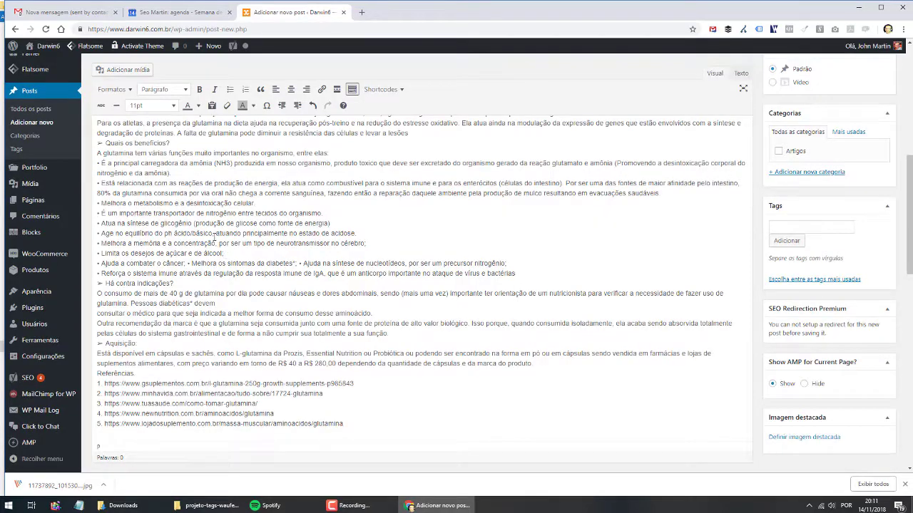
{"action": "key", "text": "ctrl+z"}
{"action": "key", "text": "ctrl+z"}
{"action": "scroll", "coordinate": [183, 279], "scroll_direction": "up", "scroll_amount": 2}
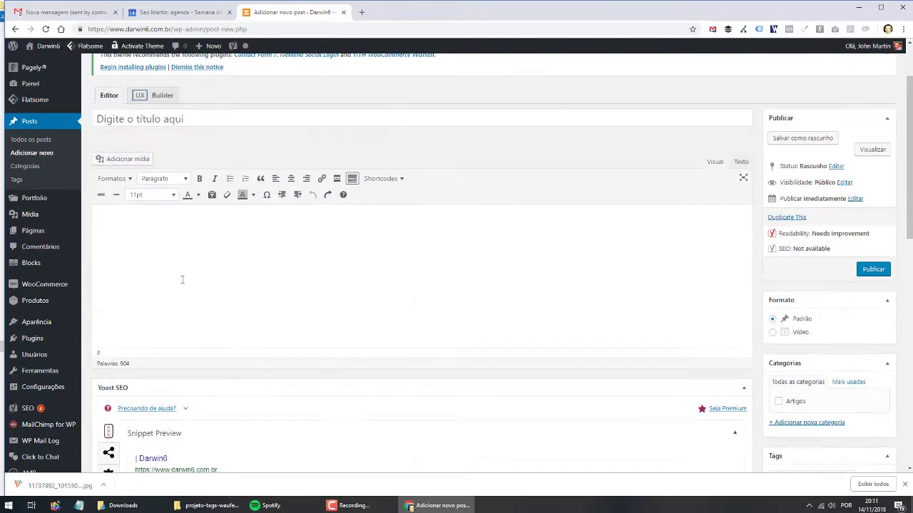
{"action": "key", "text": "ctrl+v"}
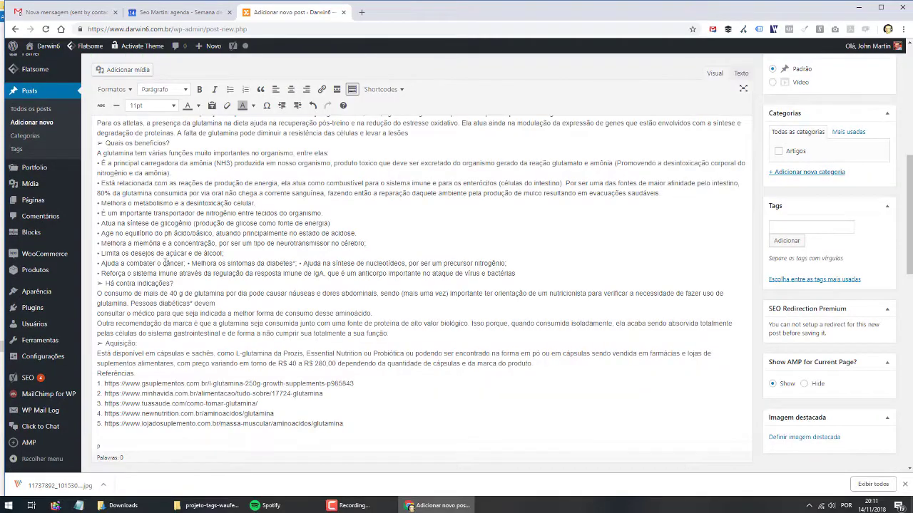
{"action": "scroll", "coordinate": [164, 262], "scroll_direction": "up", "scroll_amount": 5}
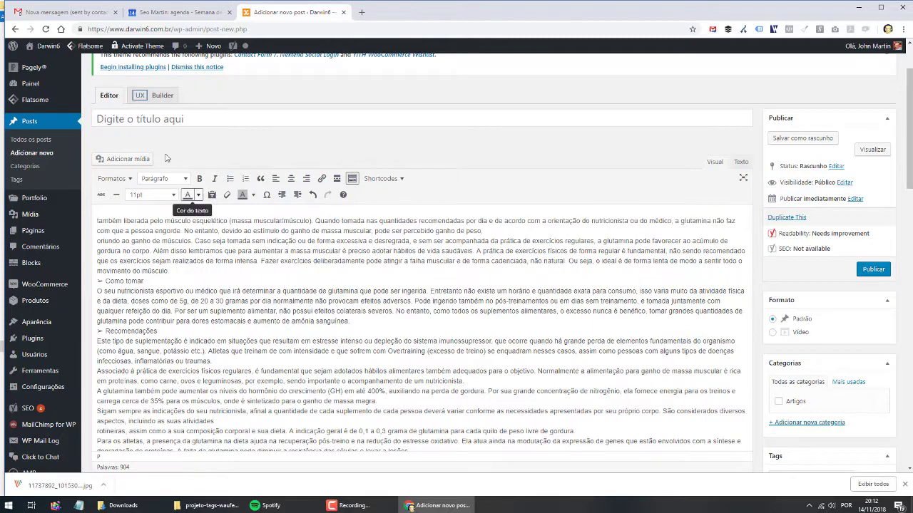
- Title the post 'Glutamina' and save it as a draft
{"action": "left_click", "coordinate": [173, 119]}
{"action": "type", "text": "Glutamina"}
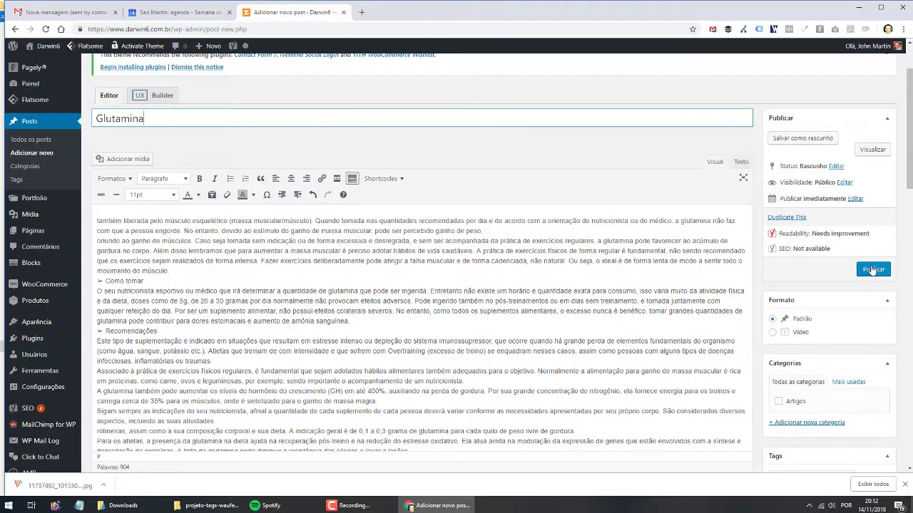
{"action": "left_click", "coordinate": [809, 138]}
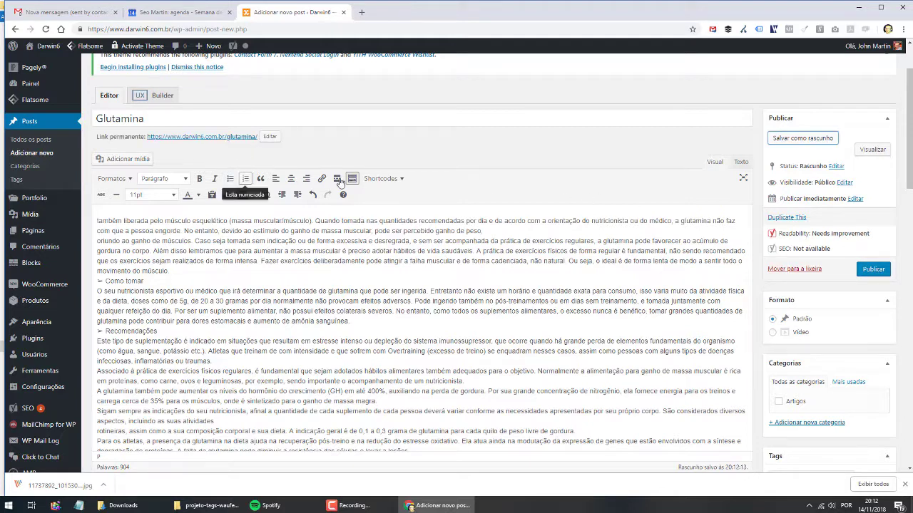
{"action": "left_click", "coordinate": [777, 140]}
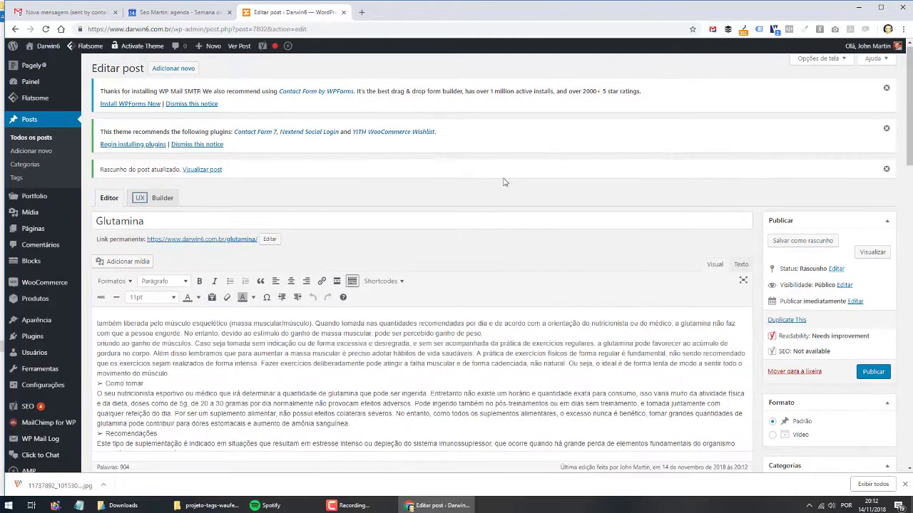
- Delete the opening text up to 'movimento do músculo.', then undo to restore it
{"action": "scroll", "coordinate": [202, 254], "scroll_direction": "down", "scroll_amount": 2}
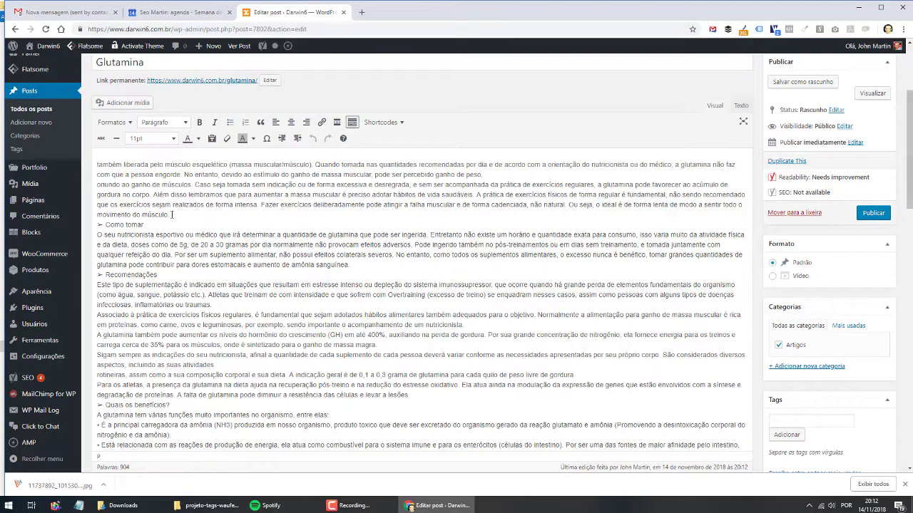
{"action": "left_click_drag", "start_coordinate": [168, 215], "coordinate": [93, 161]}
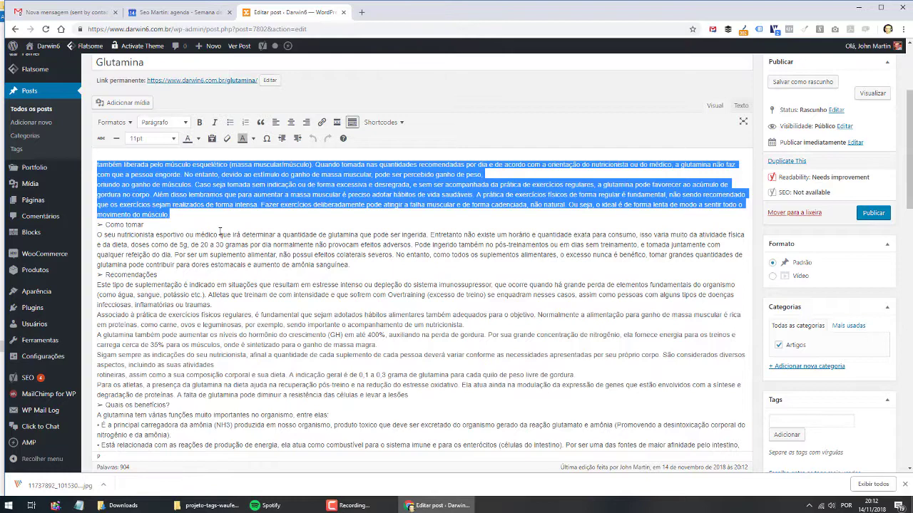
{"action": "key", "text": "BackSpace"}
{"action": "key", "text": "ctrl+z"}
{"action": "left_click", "coordinate": [264, 234]}
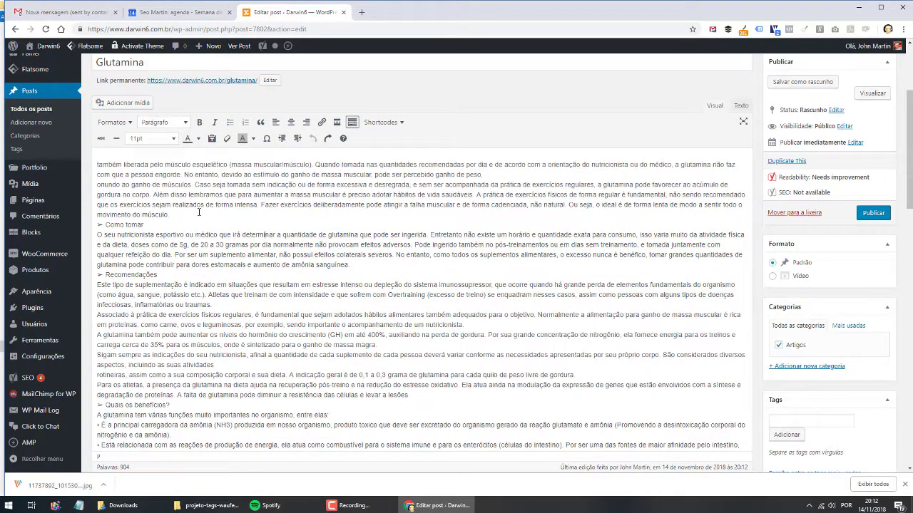
- Search Google for 'glutamina' in a new tab and browse the results
{"action": "left_click", "coordinate": [360, 12]}
{"action": "type", "text": "glutamina"}
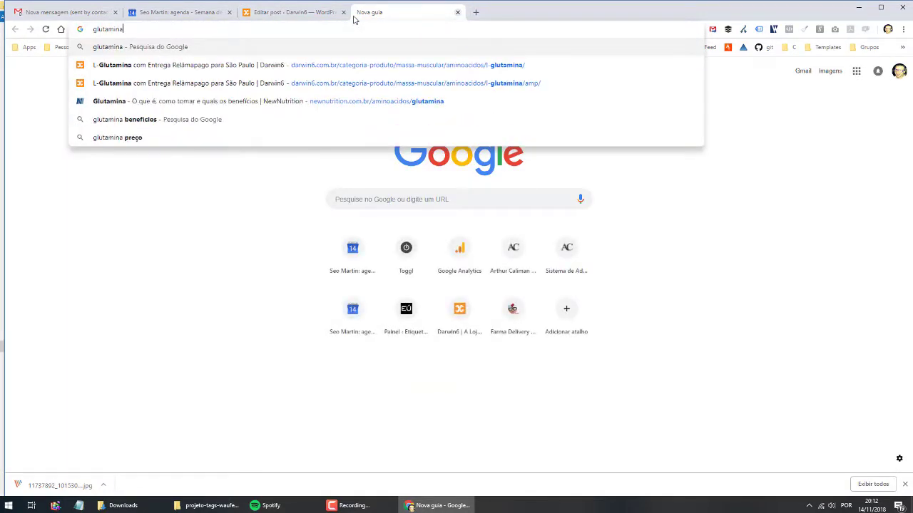
{"action": "key", "text": "Return"}
{"action": "left_click", "coordinate": [129, 56]}
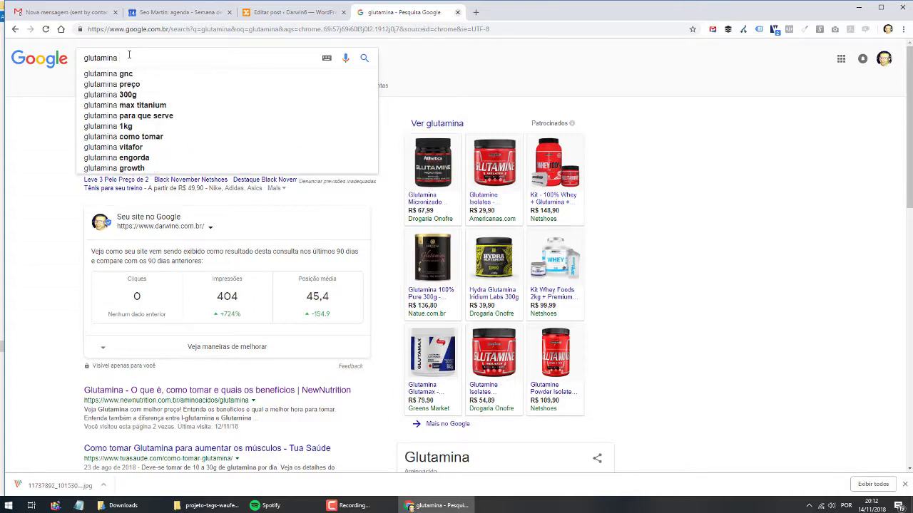
{"action": "key", "text": "BackSpace"}
{"action": "left_click", "coordinate": [63, 252]}
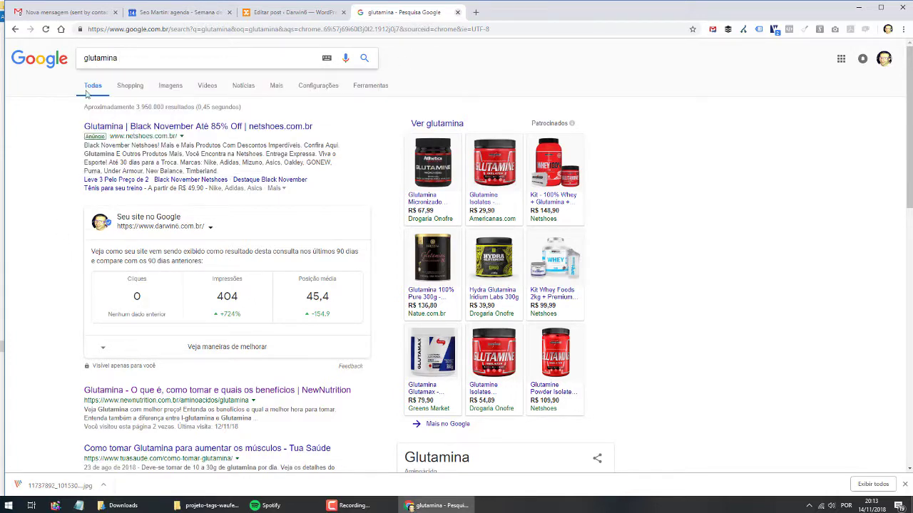
{"action": "scroll", "coordinate": [81, 226], "scroll_direction": "down", "scroll_amount": 2}
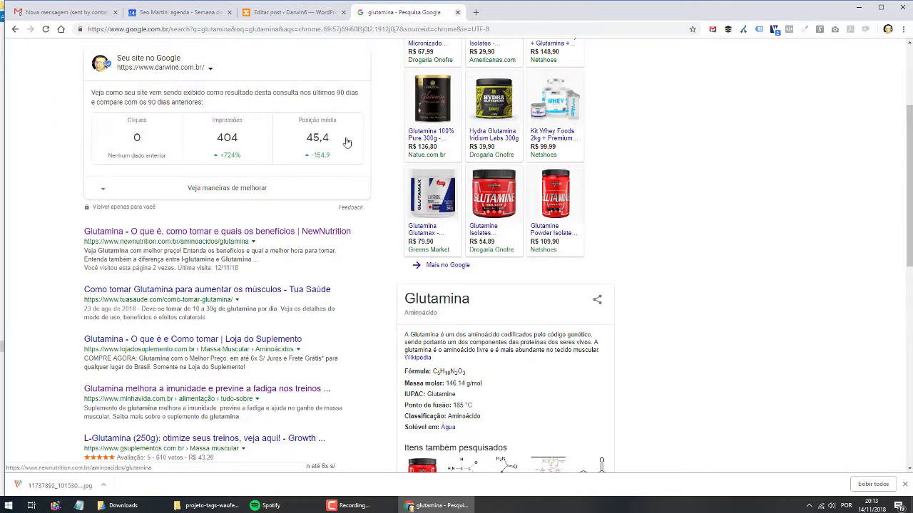
- From the WordPress tab, open the public Darwin6 store site in a new tab
{"action": "key", "text": "ctrl+shift+Tab"}
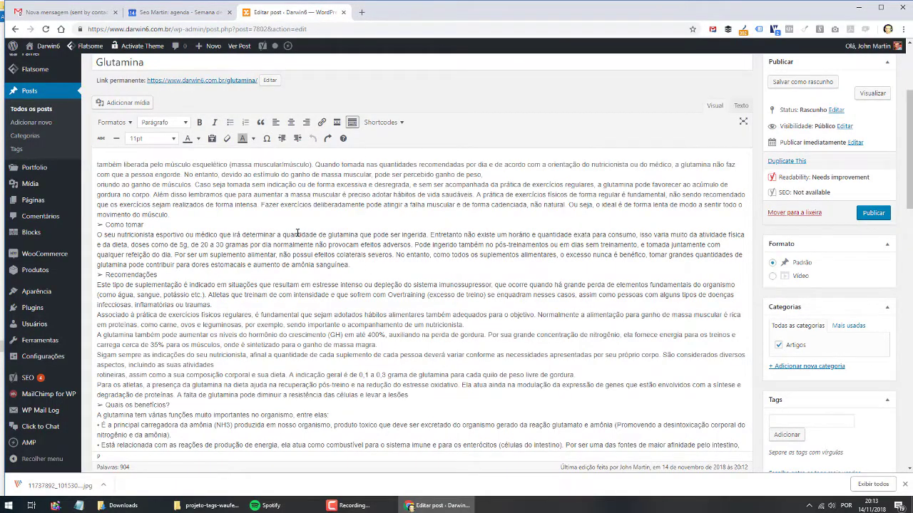
{"action": "scroll", "coordinate": [402, 104], "scroll_direction": "up", "scroll_amount": 3}
{"action": "scroll", "coordinate": [179, 242], "scroll_direction": "down", "scroll_amount": 2}
{"action": "mouse_move", "coordinate": [49, 46]}
{"action": "right_click", "coordinate": [43, 66]}
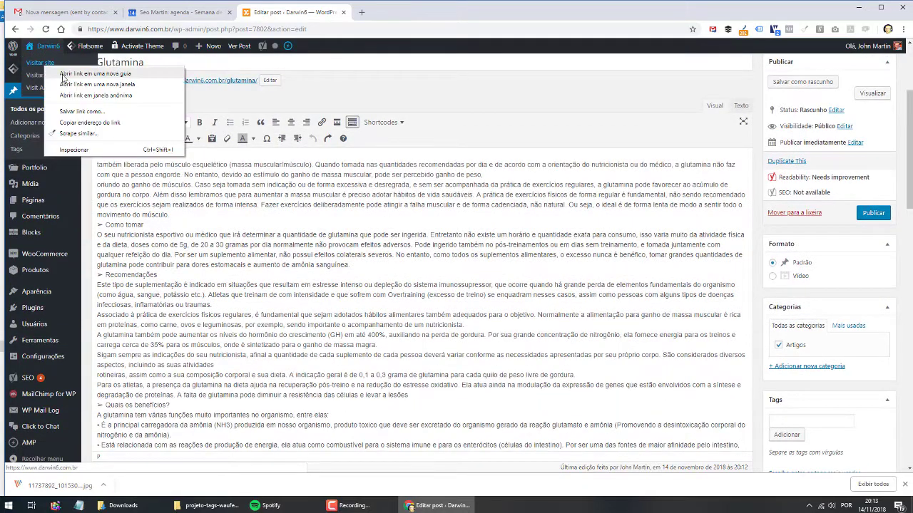
{"action": "left_click", "coordinate": [66, 69]}
{"action": "left_click", "coordinate": [399, 12]}
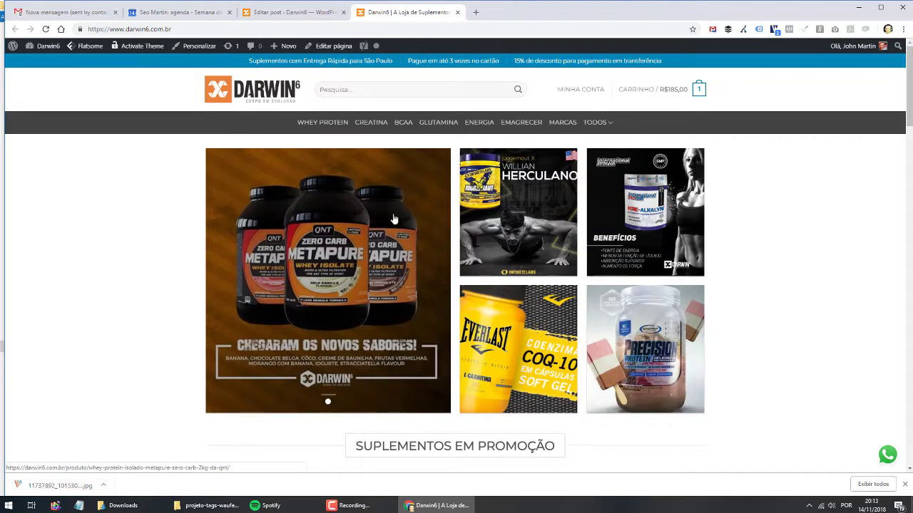
- Open the GLUTAMINA menu category and scroll through its 10 products
{"action": "scroll", "coordinate": [396, 221], "scroll_direction": "down", "scroll_amount": 7}
{"action": "scroll", "coordinate": [414, 192], "scroll_direction": "up", "scroll_amount": 7}
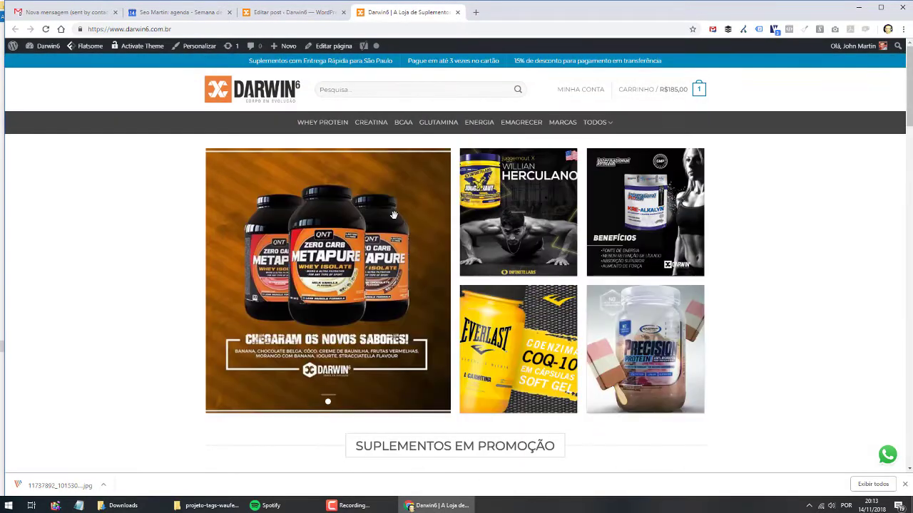
{"action": "left_click", "coordinate": [444, 126]}
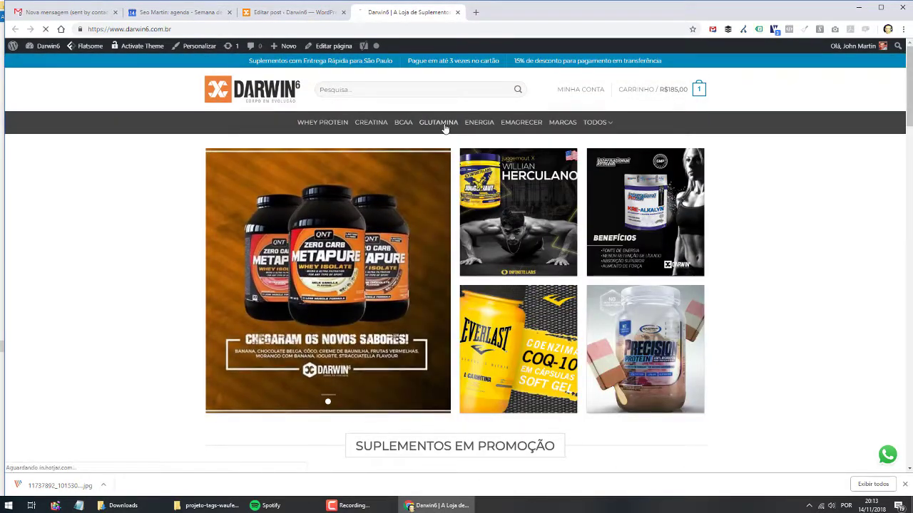
{"action": "scroll", "coordinate": [515, 280], "scroll_direction": "down", "scroll_amount": 6}
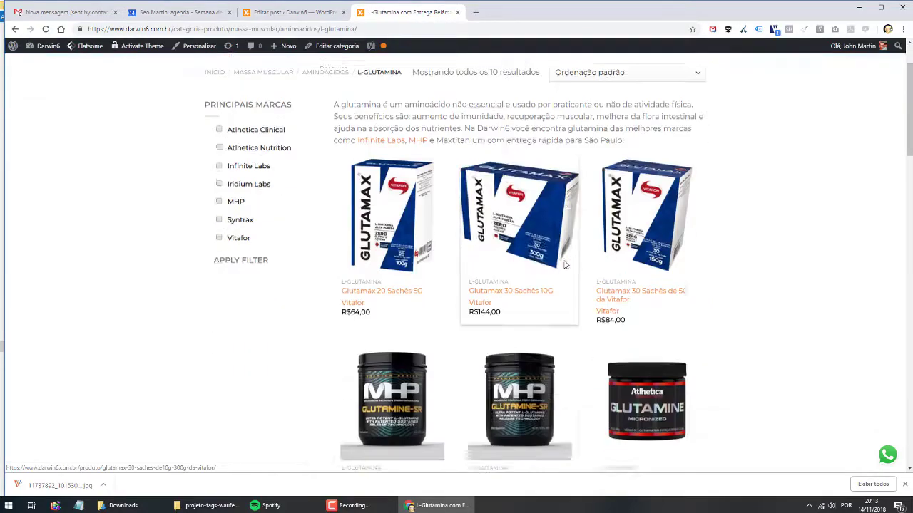
{"action": "scroll", "coordinate": [485, 282], "scroll_direction": "up", "scroll_amount": 6}
{"action": "scroll", "coordinate": [430, 281], "scroll_direction": "down", "scroll_amount": 4}
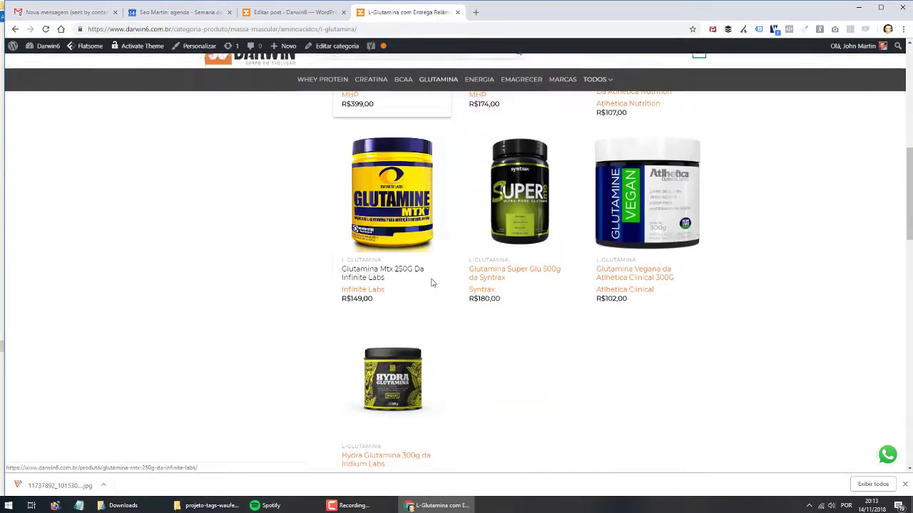
{"action": "scroll", "coordinate": [431, 283], "scroll_direction": "up", "scroll_amount": 5}
{"action": "scroll", "coordinate": [431, 284], "scroll_direction": "up", "scroll_amount": 2}
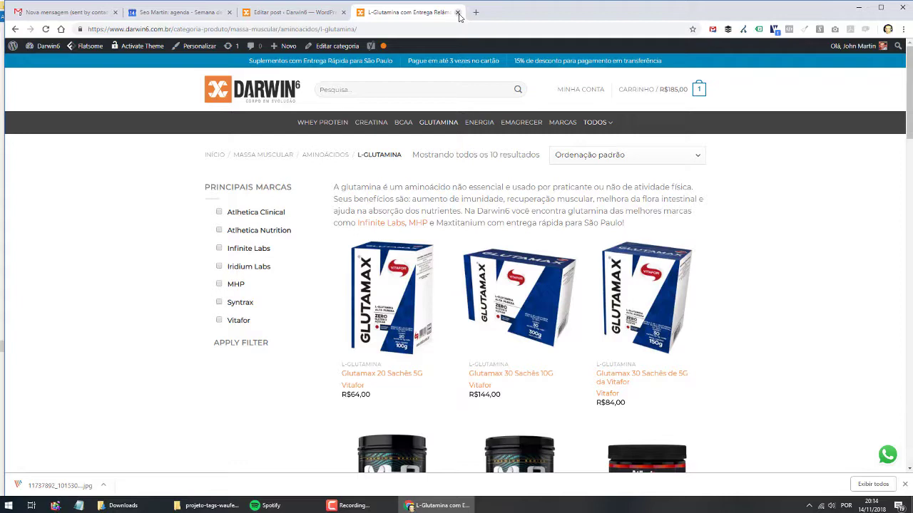
- Back in the editor, keep all the post text in Parágrafo format
{"action": "left_click", "coordinate": [458, 13]}
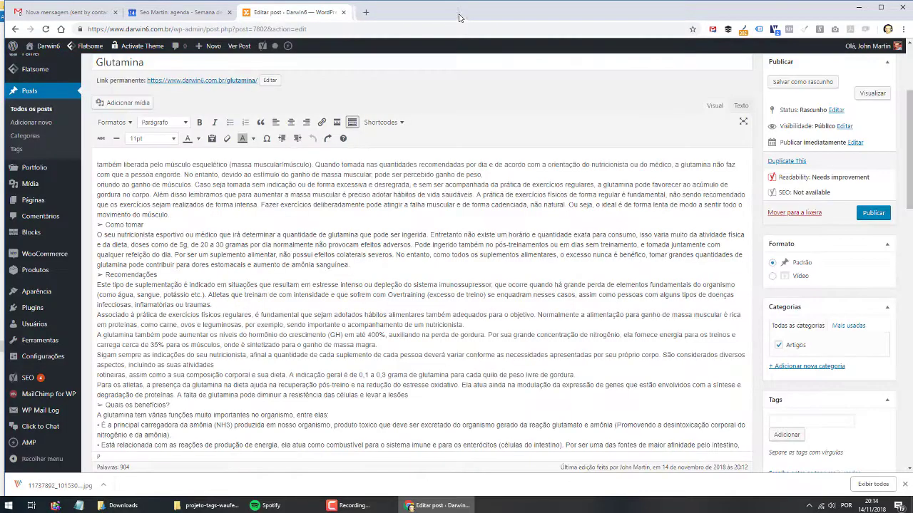
{"action": "left_click", "coordinate": [248, 216]}
{"action": "key", "text": "ctrl+a"}
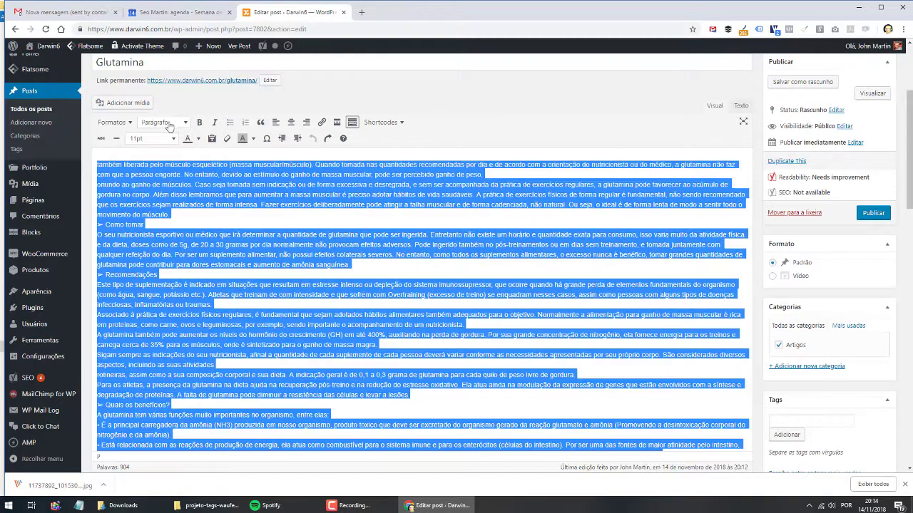
{"action": "left_click", "coordinate": [164, 122]}
{"action": "left_click", "coordinate": [162, 139]}
{"action": "left_click", "coordinate": [164, 197]}
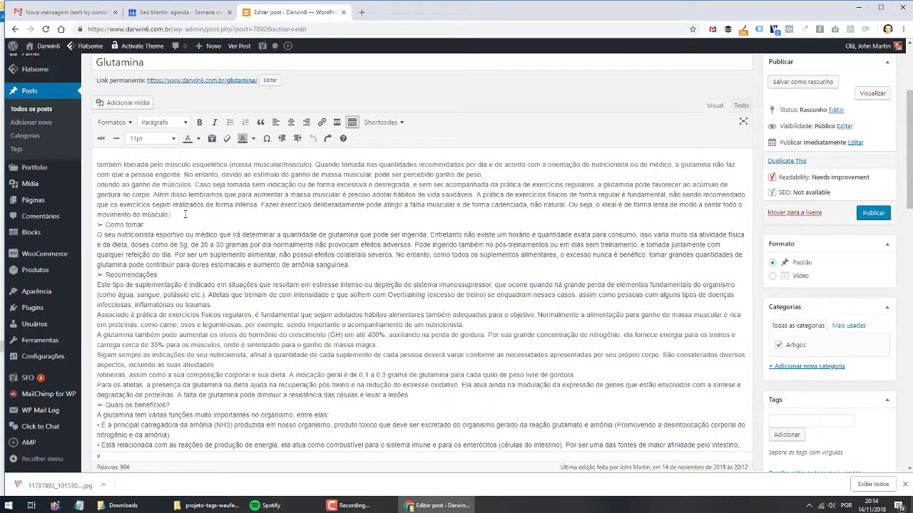
- Split after 'movimento do músculo.', remove the arrow before Como tomar, and rejoin 'ganho de músculos'
{"action": "key", "text": "Return"}
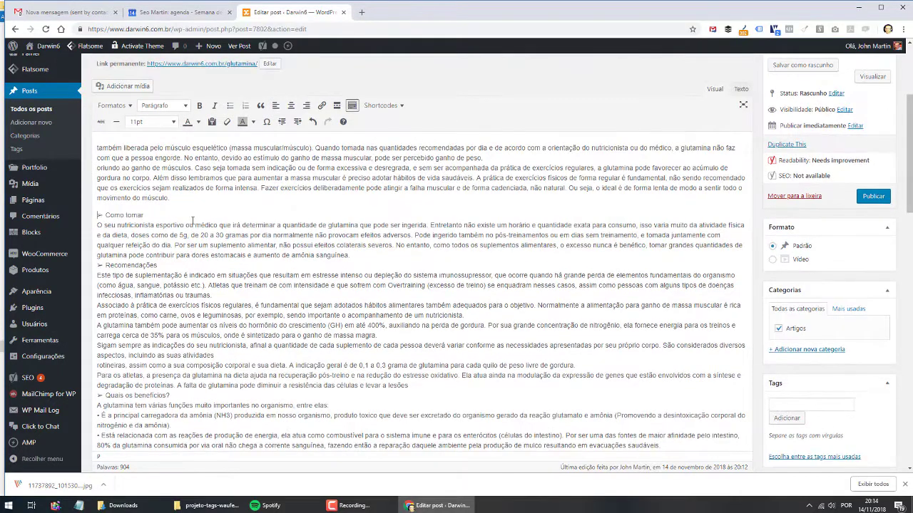
{"action": "key", "text": "Delete"}
{"action": "key", "text": "Delete"}
{"action": "left_click", "coordinate": [494, 159]}
{"action": "key", "text": "Delete"}
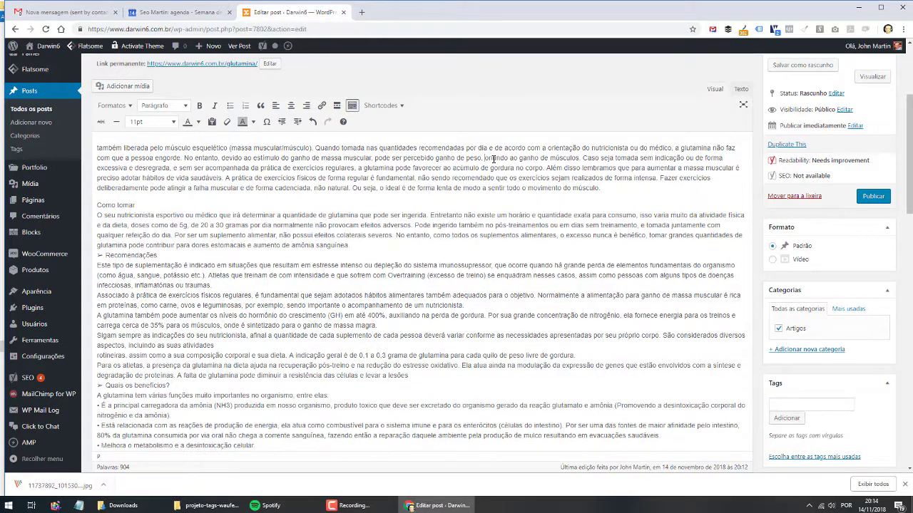
- Start new paragraphs at 'Além disso', 'Caso seja tomada' and after 'Como tomar'
{"action": "left_click", "coordinate": [540, 168]}
{"action": "key", "text": "Return"}
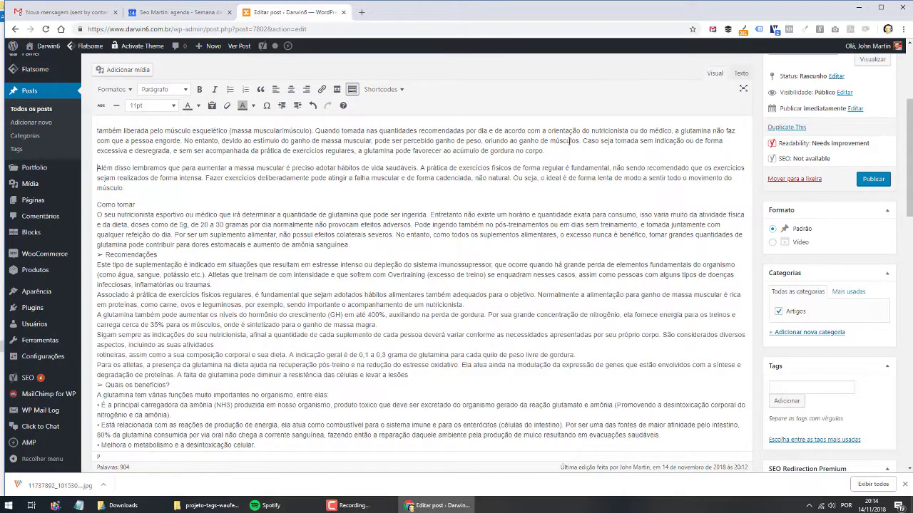
{"action": "left_click", "coordinate": [581, 140]}
{"action": "key", "text": "Return"}
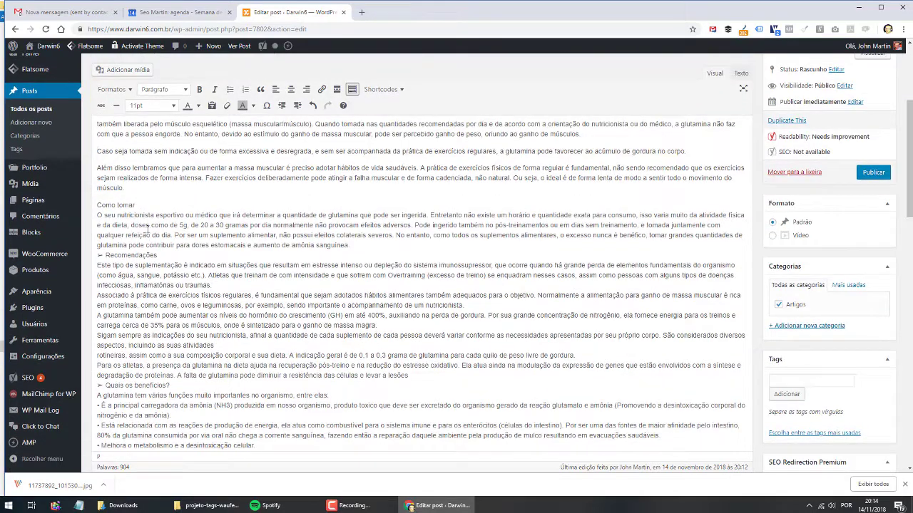
{"action": "left_click", "coordinate": [137, 205]}
{"action": "key", "text": "Return"}
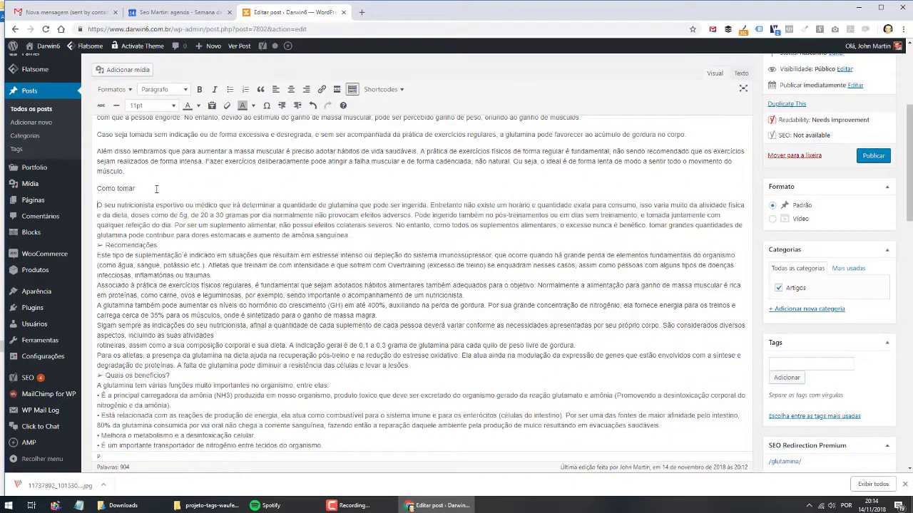
{"action": "scroll", "coordinate": [95, 287], "scroll_direction": "up", "scroll_amount": 2}
{"action": "left_click", "coordinate": [154, 163]}
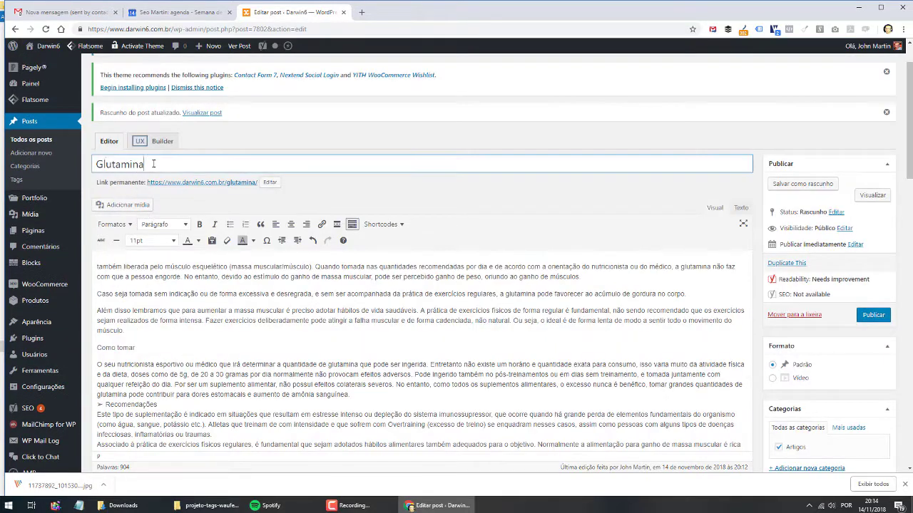
- Make the 'Como tomar' line a Título 2 heading
{"action": "mouse_move", "coordinate": [154, 164]}
{"action": "left_mouse_down"}
{"action": "mouse_move", "coordinate": [115, 164]}
{"action": "mouse_move", "coordinate": [155, 163]}
{"action": "left_mouse_up"}
{"action": "left_click", "coordinate": [108, 347]}
{"action": "left_click_drag", "start_coordinate": [157, 345], "coordinate": [86, 347]}
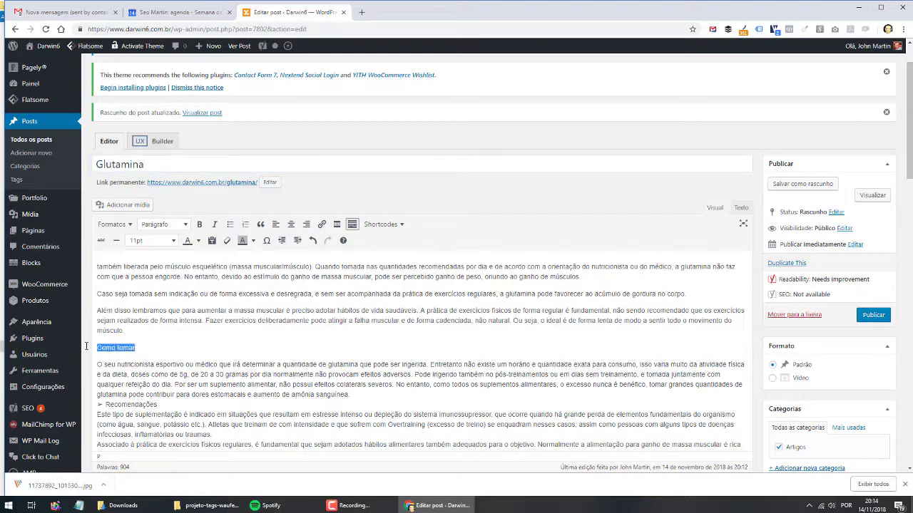
{"action": "left_click", "coordinate": [157, 226]}
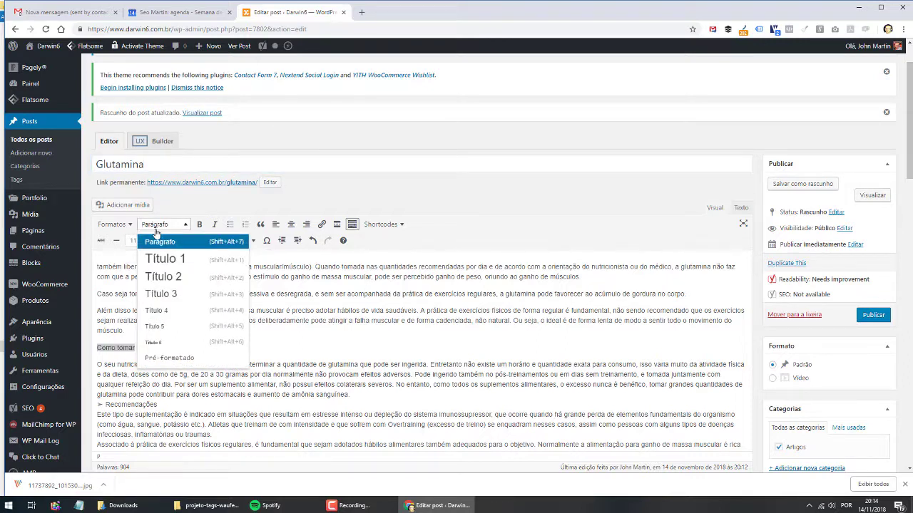
{"action": "left_click", "coordinate": [173, 276]}
{"action": "left_click", "coordinate": [179, 354]}
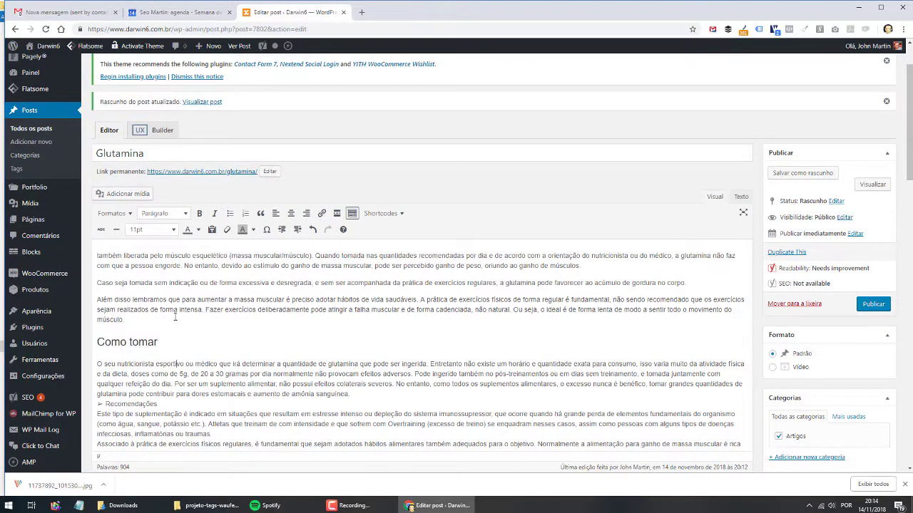
{"action": "scroll", "coordinate": [175, 316], "scroll_direction": "down", "scroll_amount": 2}
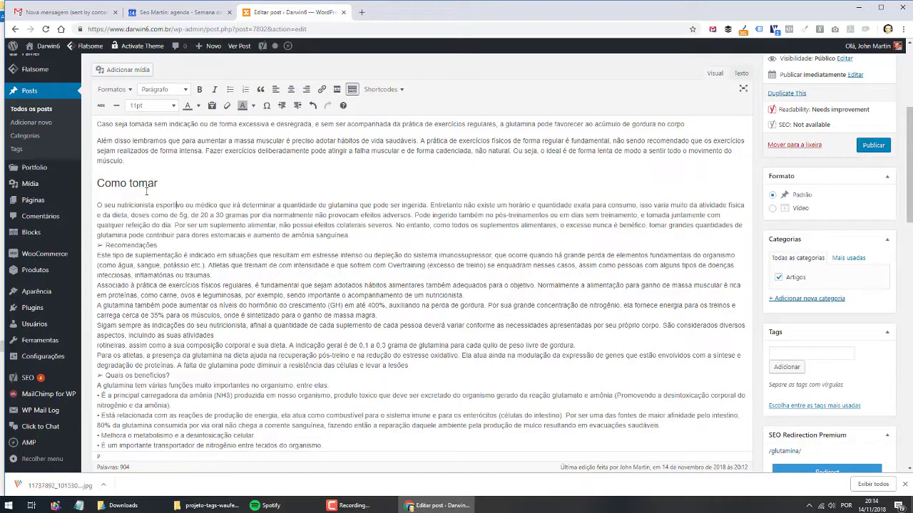
- Remove the arrow, put 'Recomendações' on its own line, and make it Título 2
{"action": "left_click", "coordinate": [105, 245]}
{"action": "key", "text": "BackSpace"}
{"action": "key", "text": "BackSpace"}
{"action": "key", "text": "BackSpace"}
{"action": "key", "text": "Return"}
{"action": "left_click", "coordinate": [159, 224]}
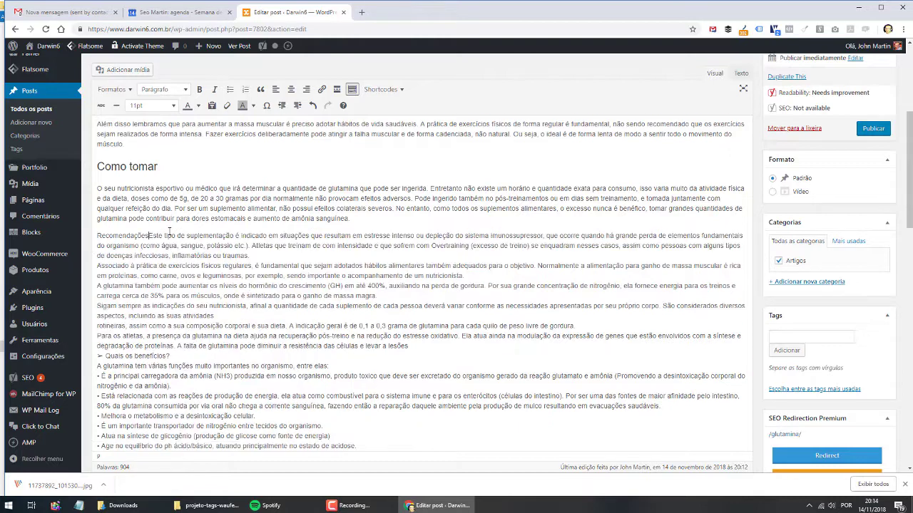
{"action": "key", "text": "Return"}
{"action": "left_click_drag", "start_coordinate": [159, 224], "coordinate": [91, 218]}
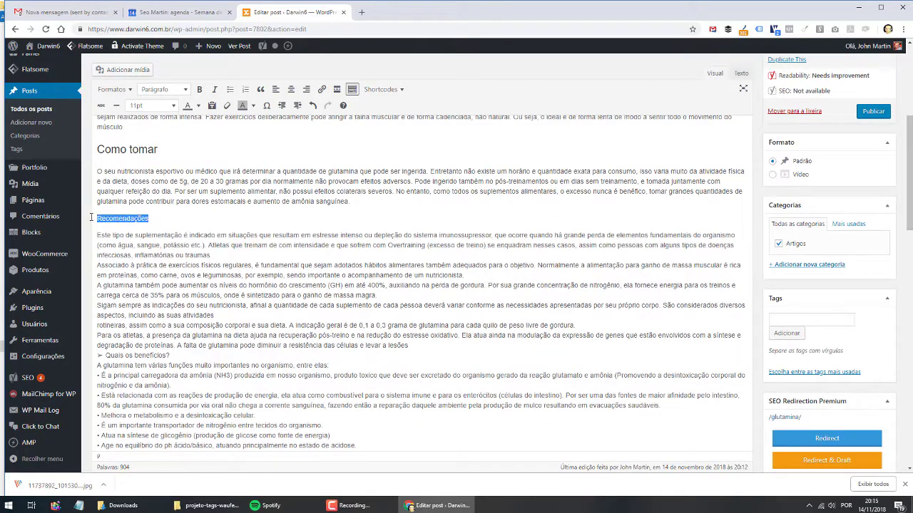
{"action": "left_click", "coordinate": [164, 89]}
{"action": "left_click", "coordinate": [165, 142]}
{"action": "left_click", "coordinate": [139, 210]}
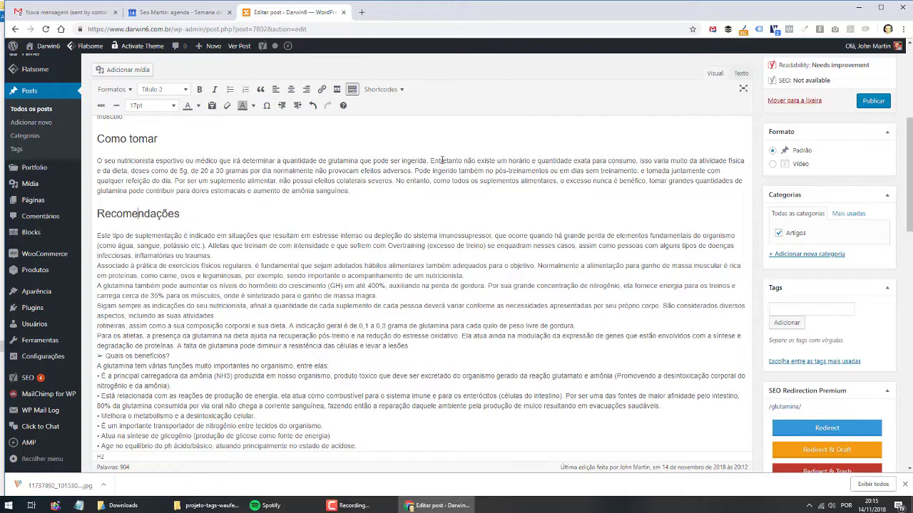
{"action": "scroll", "coordinate": [239, 336], "scroll_direction": "up", "scroll_amount": 5}
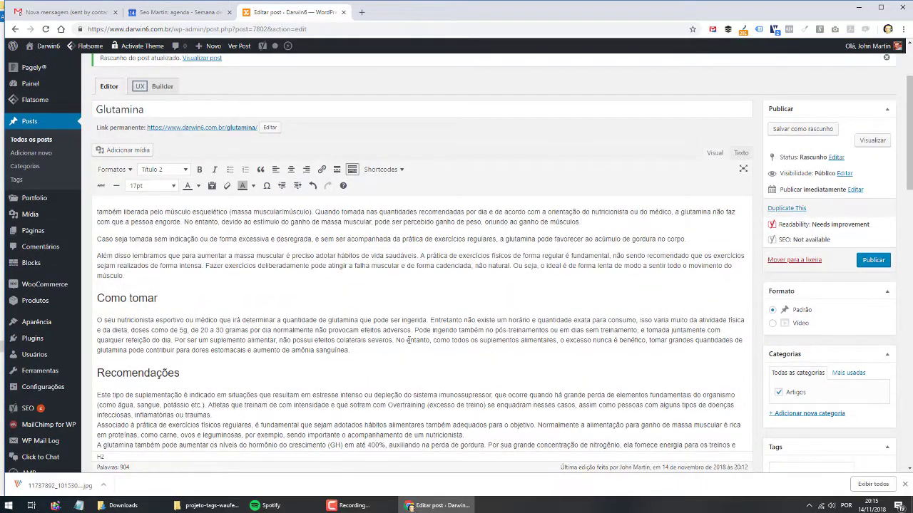
- Start a new paragraph at 'Pode ingerido' and review the whole post
{"action": "left_click", "coordinate": [414, 330]}
{"action": "key", "text": "Return"}
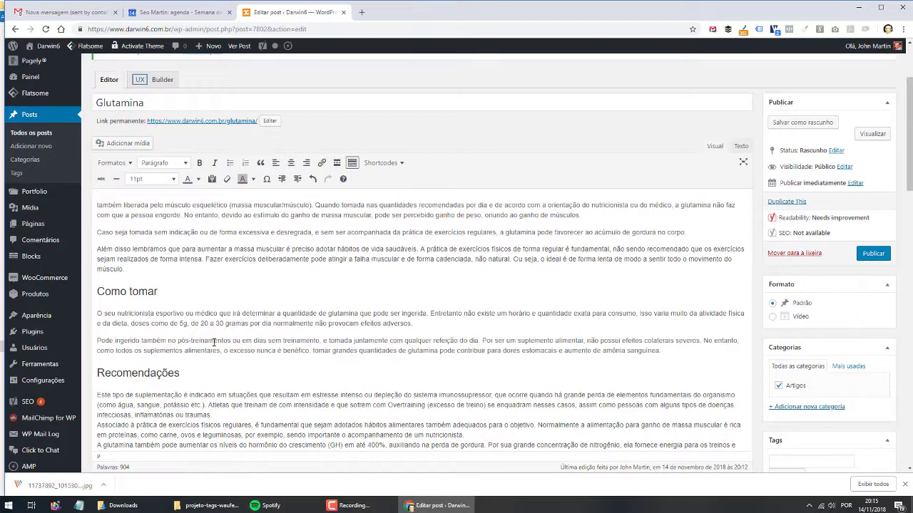
{"action": "scroll", "coordinate": [430, 324], "scroll_direction": "down", "scroll_amount": 2}
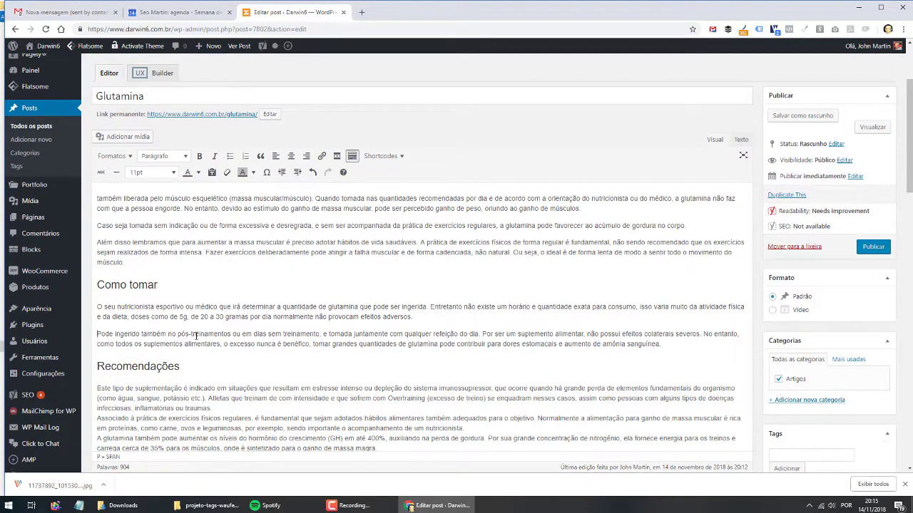
{"action": "scroll", "coordinate": [182, 307], "scroll_direction": "down", "scroll_amount": 2}
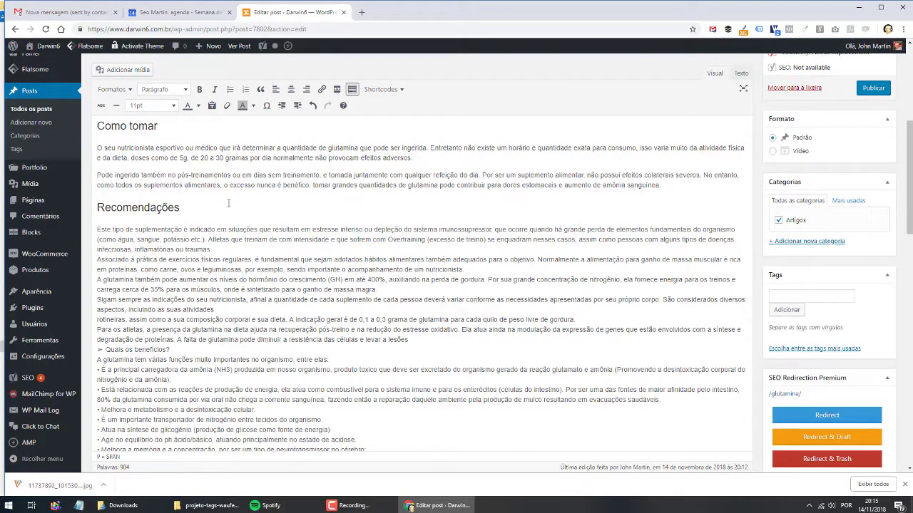
{"action": "scroll", "coordinate": [228, 203], "scroll_direction": "up", "scroll_amount": 2}
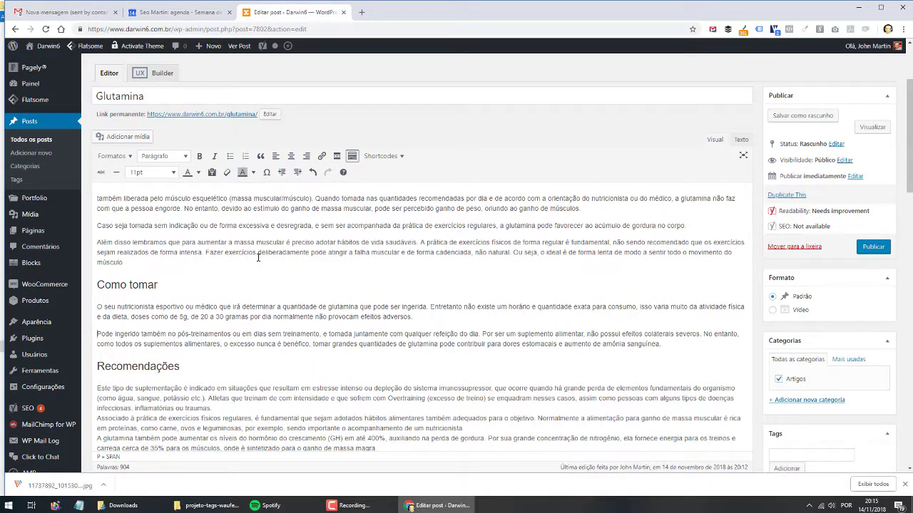
{"action": "scroll", "coordinate": [131, 298], "scroll_direction": "down", "scroll_amount": 2}
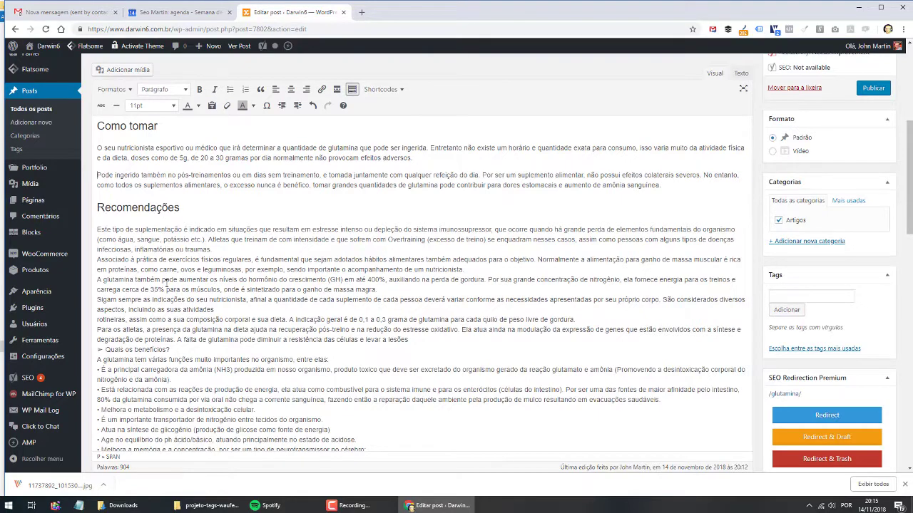
{"action": "scroll", "coordinate": [212, 327], "scroll_direction": "up", "scroll_amount": 2}
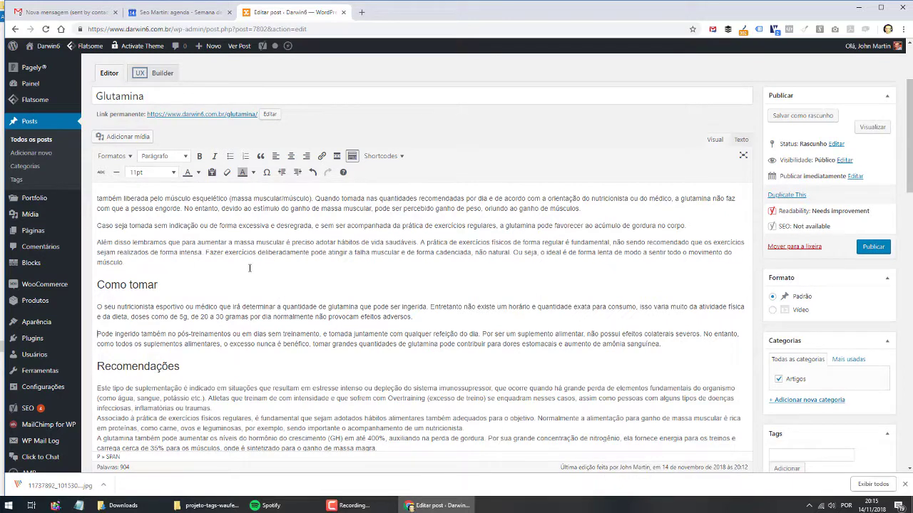
{"action": "scroll", "coordinate": [245, 264], "scroll_direction": "down", "scroll_amount": 5}
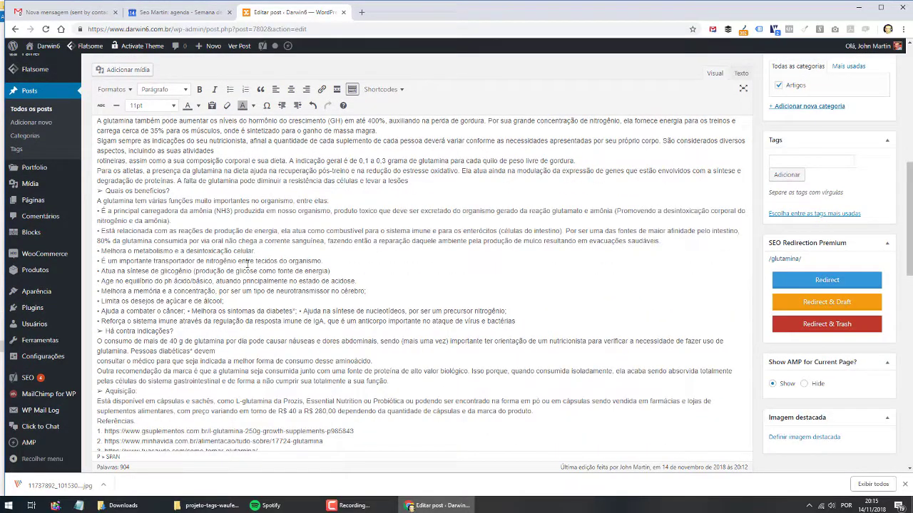
{"action": "scroll", "coordinate": [199, 259], "scroll_direction": "up", "scroll_amount": 3}
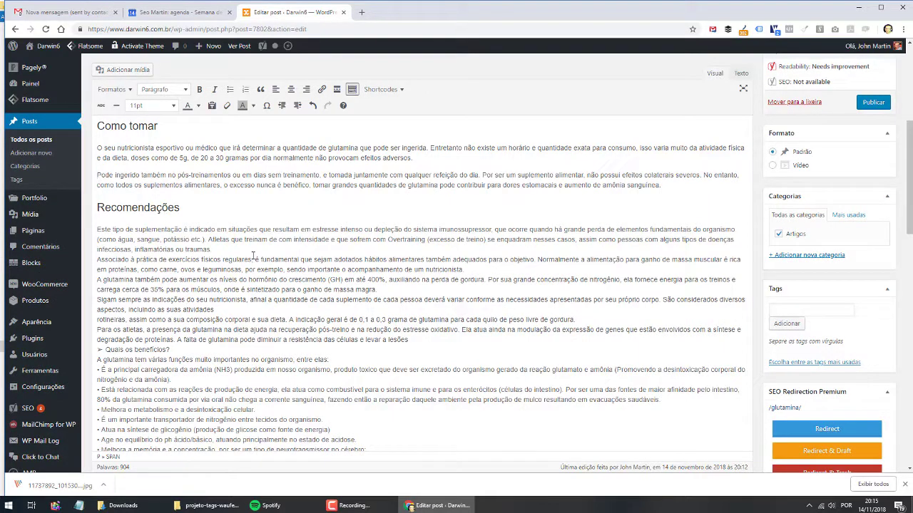
{"action": "scroll", "coordinate": [225, 251], "scroll_direction": "down", "scroll_amount": 3}
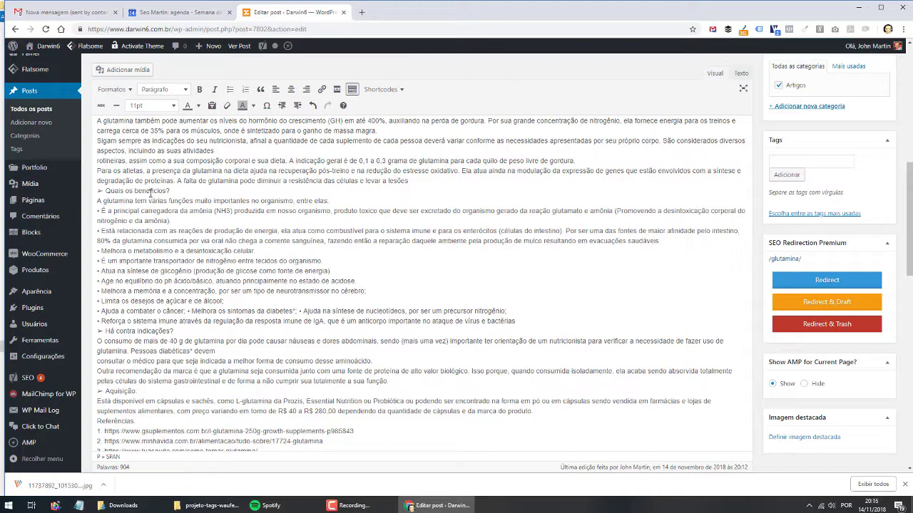
- Remove the typed bullet from 'É a principal' and turn it into a bulleted list item
{"action": "key", "text": "Right"}
{"action": "key", "text": "BackSpace"}
{"action": "key", "text": "BackSpace"}
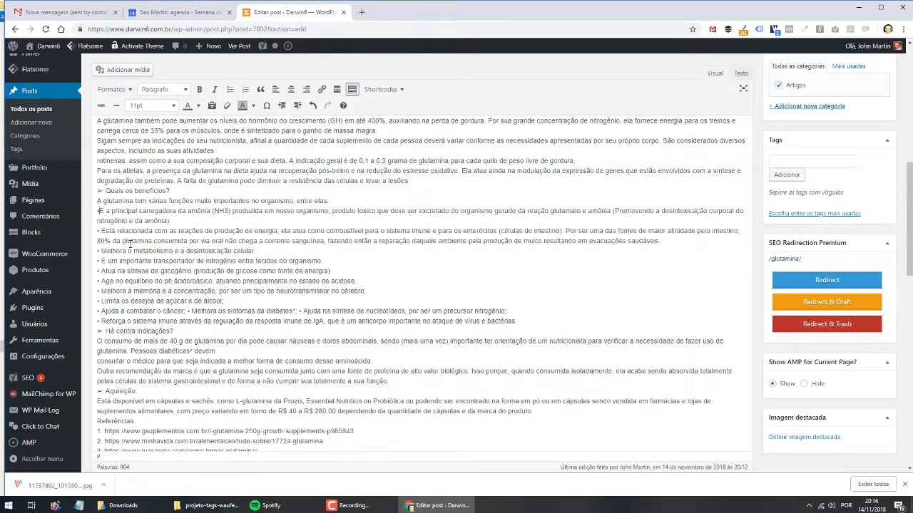
{"action": "key", "text": "Return"}
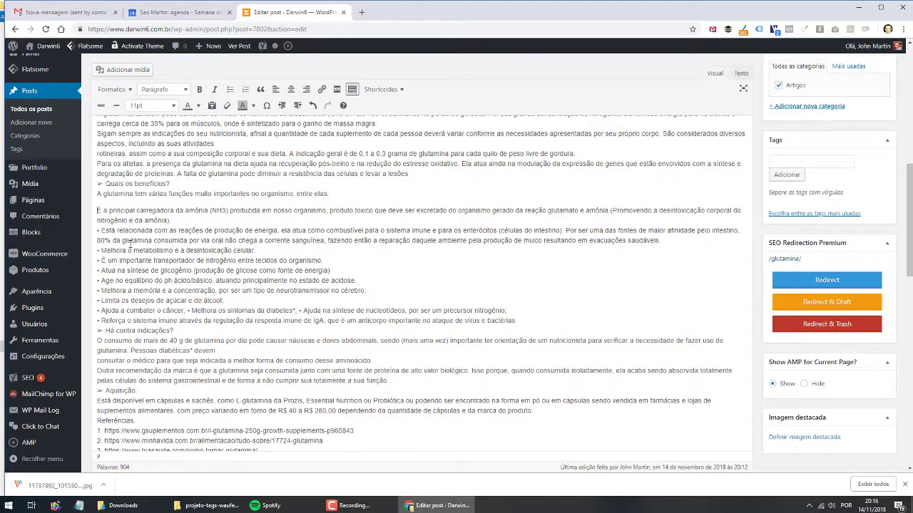
{"action": "left_click", "coordinate": [228, 90]}
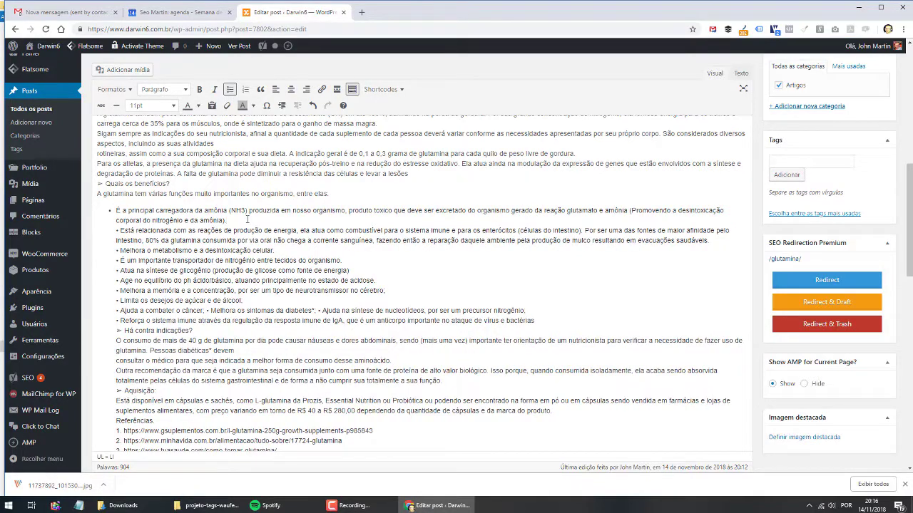
- Make 'Está relacionada', 'Melhora o metabolismo', 'É um importante transportador' and 'Atua na síntese' separate bullets
{"action": "key", "text": "BackSpace"}
{"action": "key", "text": "BackSpace"}
{"action": "key", "text": "Return"}
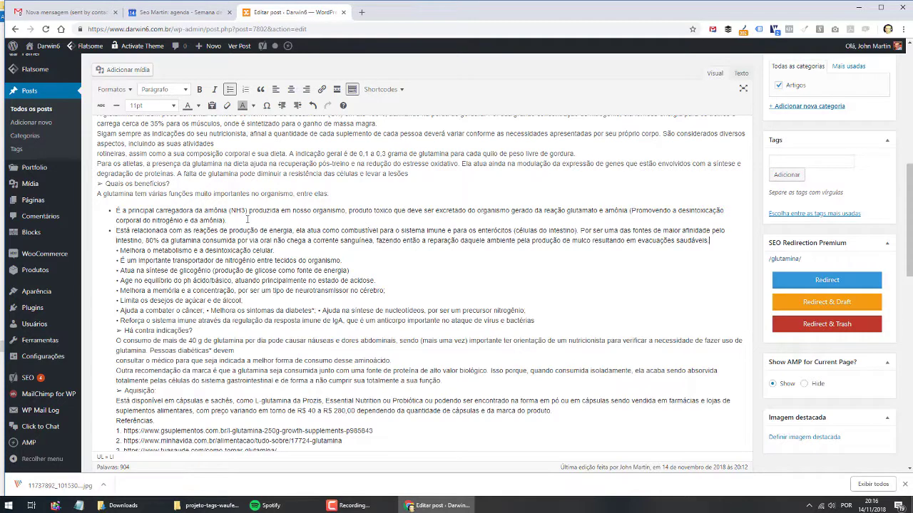
{"action": "key", "text": "Right"}
{"action": "key", "text": "Delete"}
{"action": "key", "text": "Delete"}
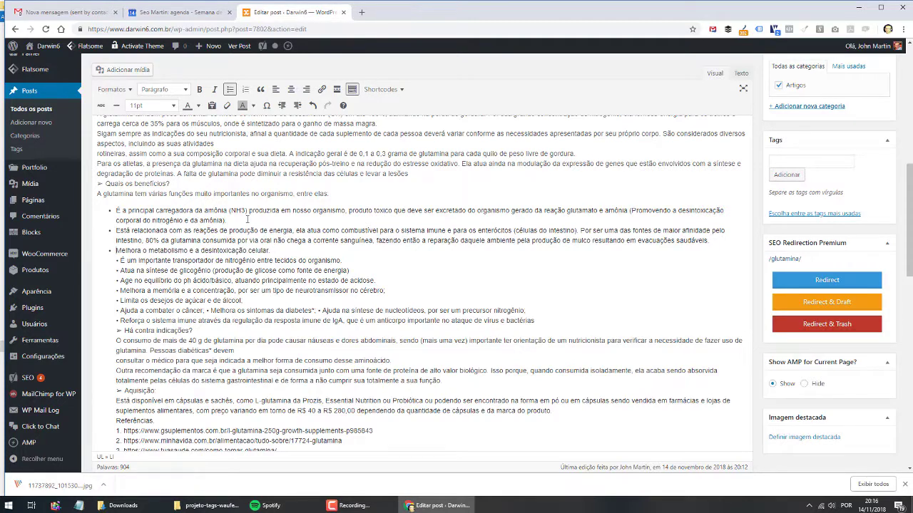
{"action": "key", "text": "Down"}
{"action": "key", "text": "Delete"}
{"action": "key", "text": "Delete"}
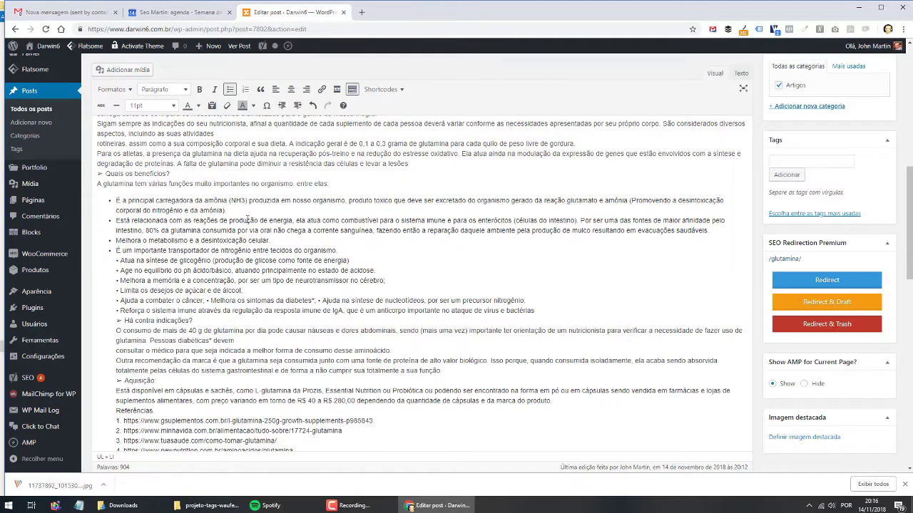
{"action": "key", "text": "Down"}
{"action": "key", "text": "Delete"}
{"action": "key", "text": "Delete"}
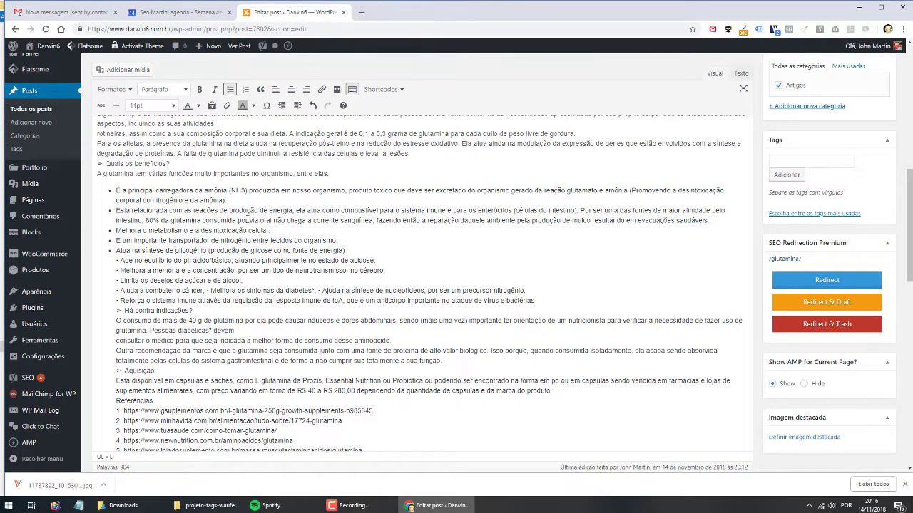
{"action": "key", "text": "Down"}
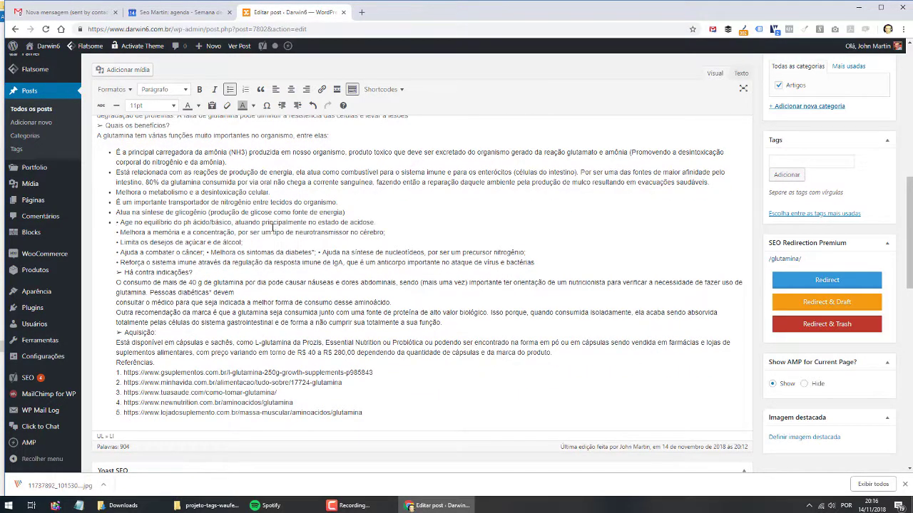